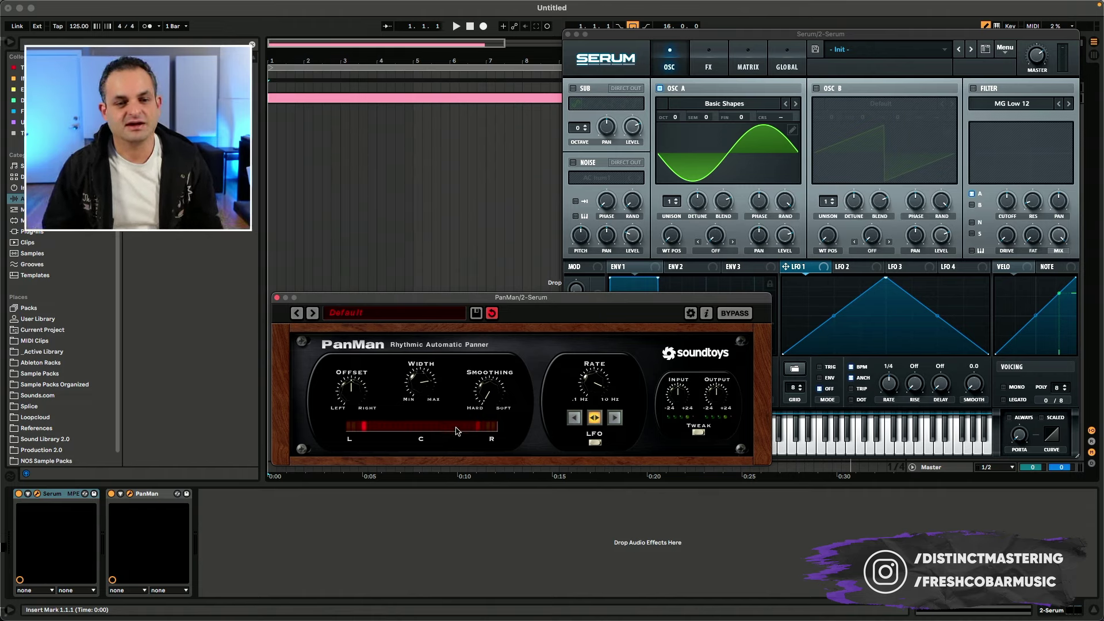
# Play back the track and audition PanMan's Smoothing amount between hard and soft
pyautogui.moveTo(493, 384); pyautogui.dragTo(491, 438)
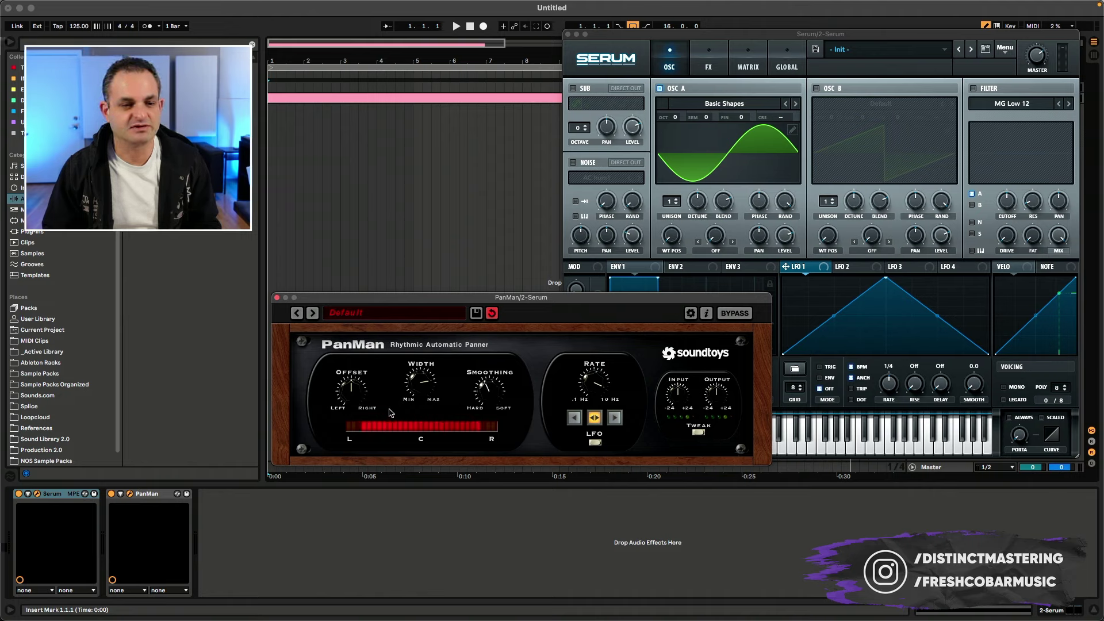
pyautogui.press('space')
pyautogui.moveTo(488, 394); pyautogui.dragTo(484, 453)
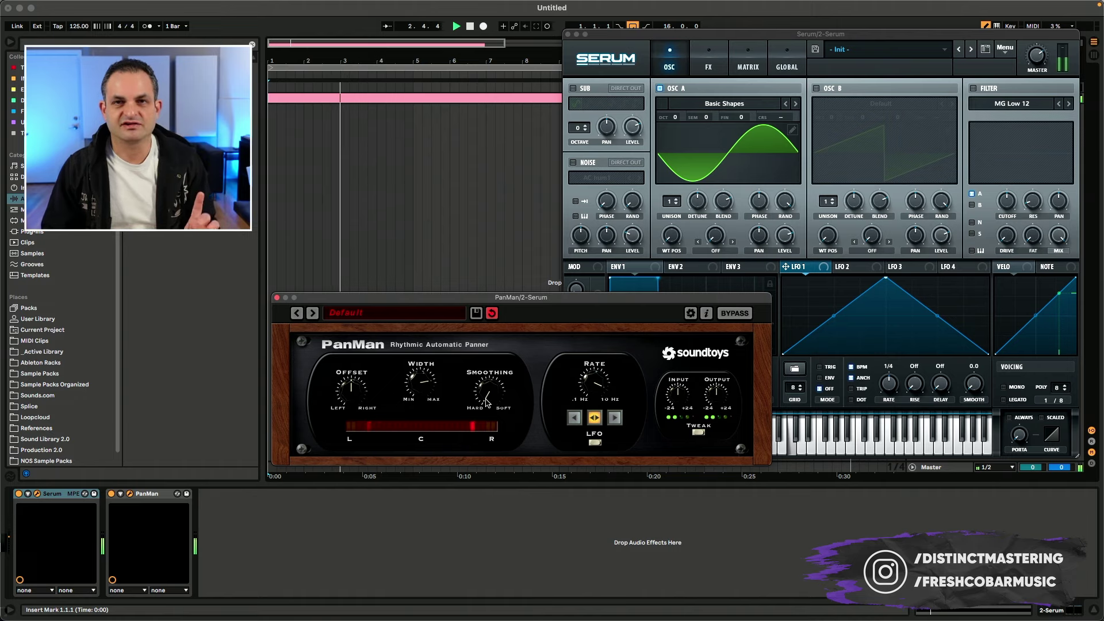
pyautogui.moveTo(487, 395); pyautogui.dragTo(496, 297)
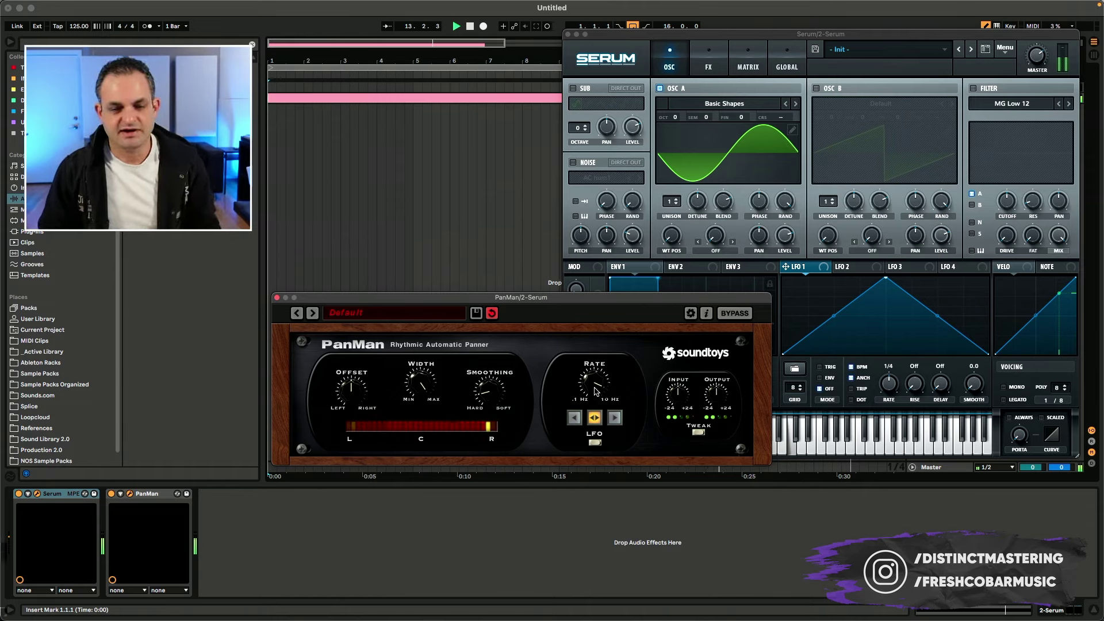
# Audition the LFO's left-only and right-only panning directions, return to bidirectional, and view the available modulation modes
pyautogui.click(573, 418)
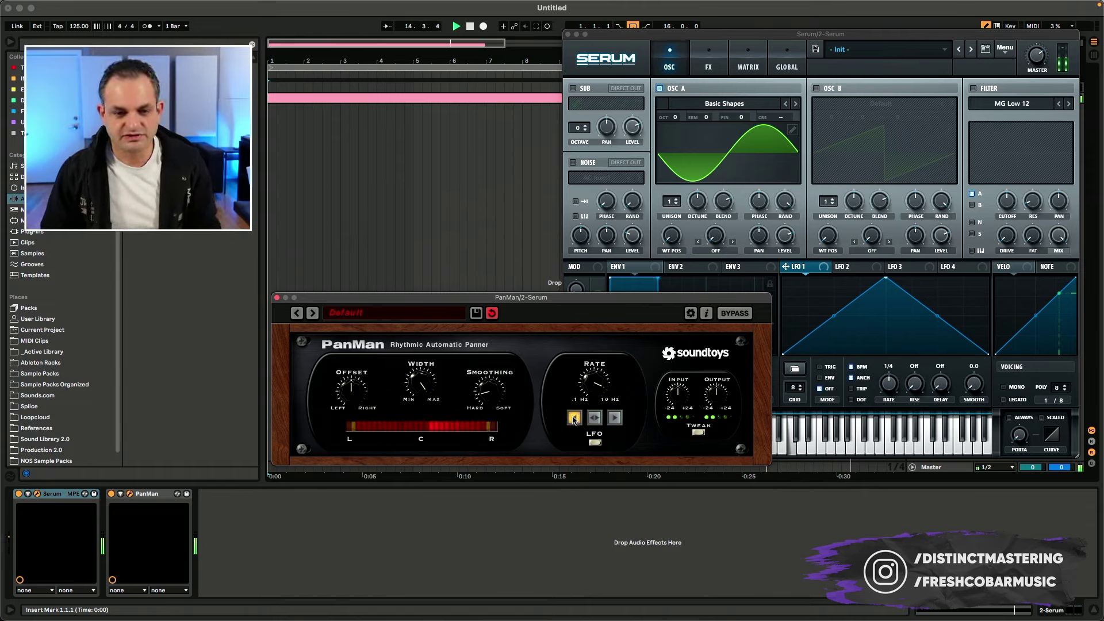
pyautogui.click(614, 418)
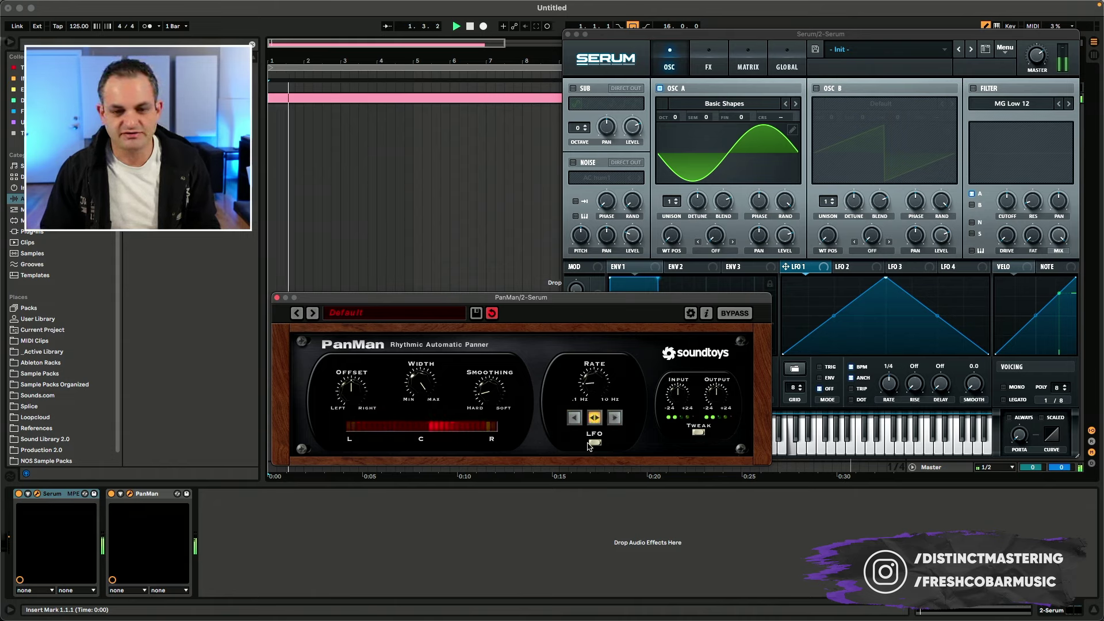
pyautogui.click(573, 418)
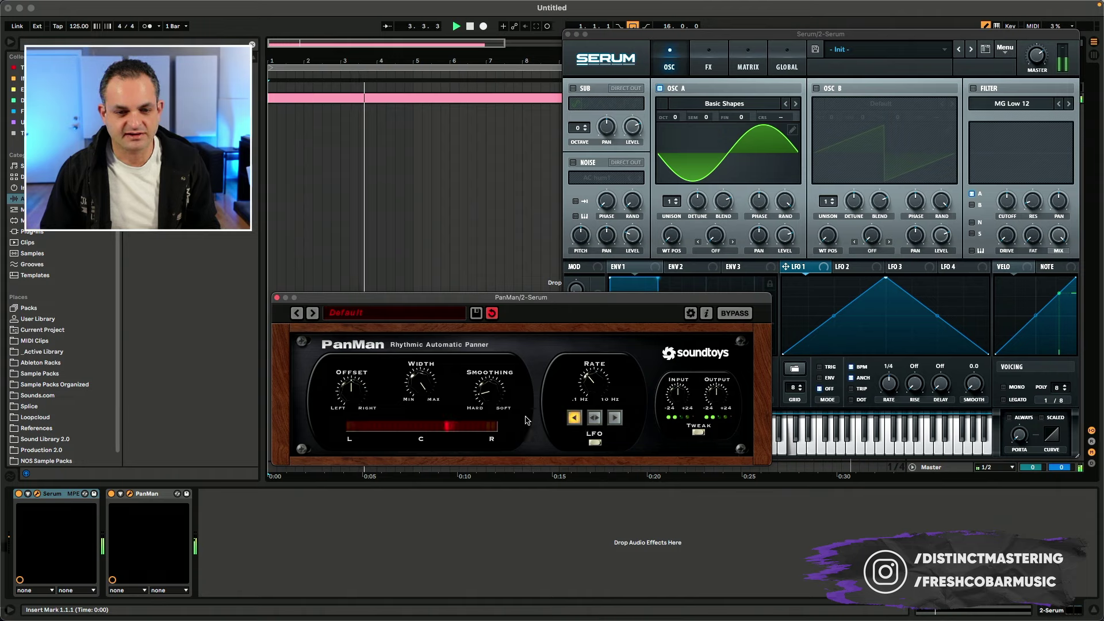
pyautogui.click(594, 418)
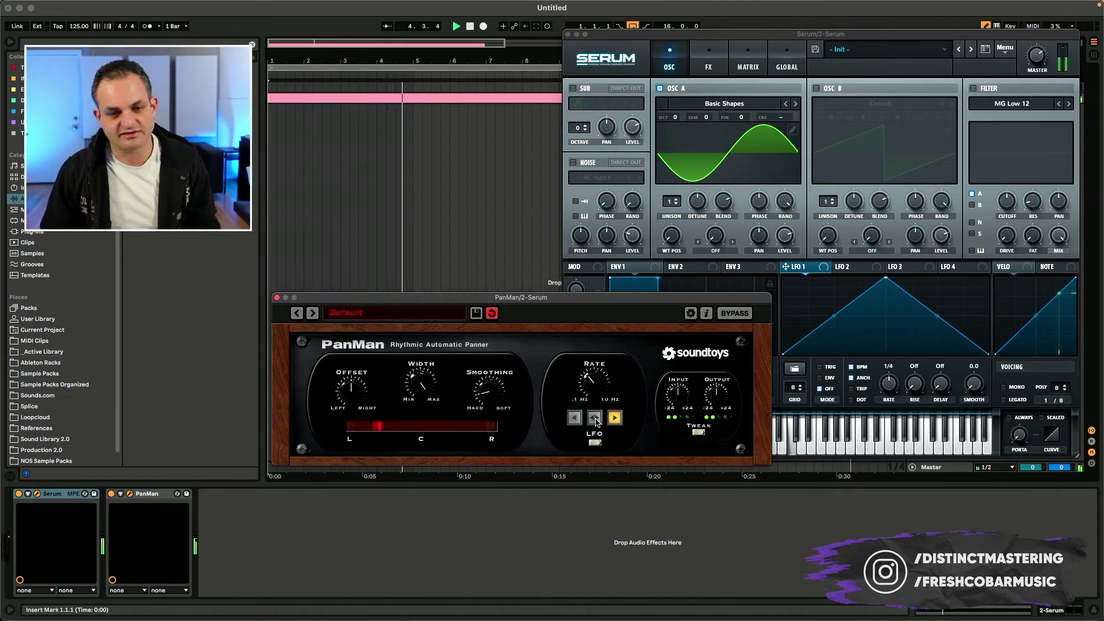
pyautogui.click(595, 435)
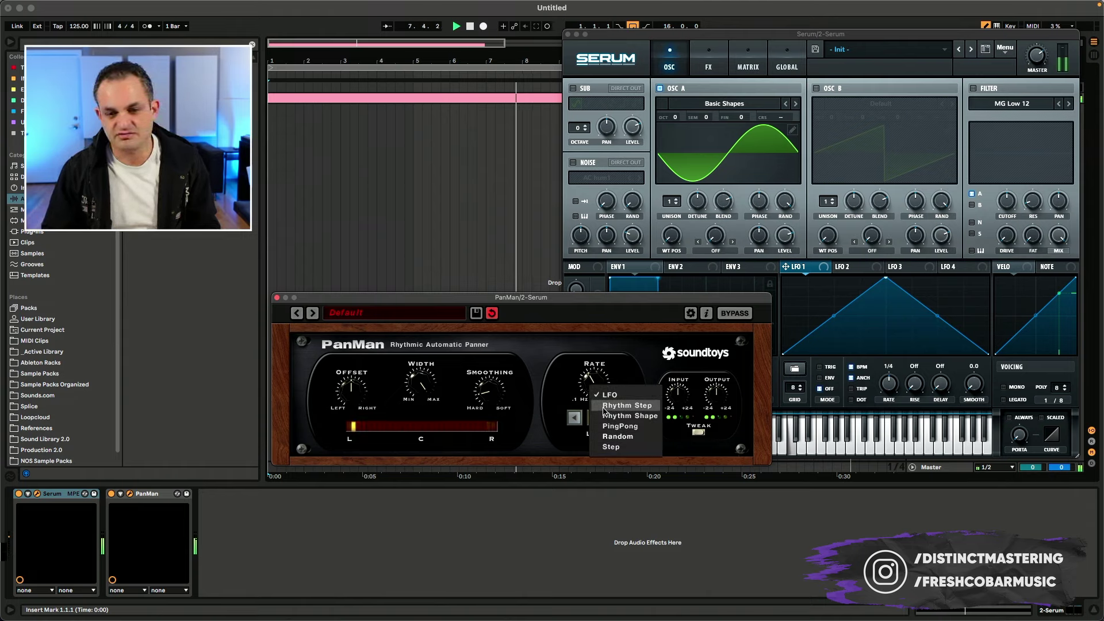
pyautogui.click(562, 376)
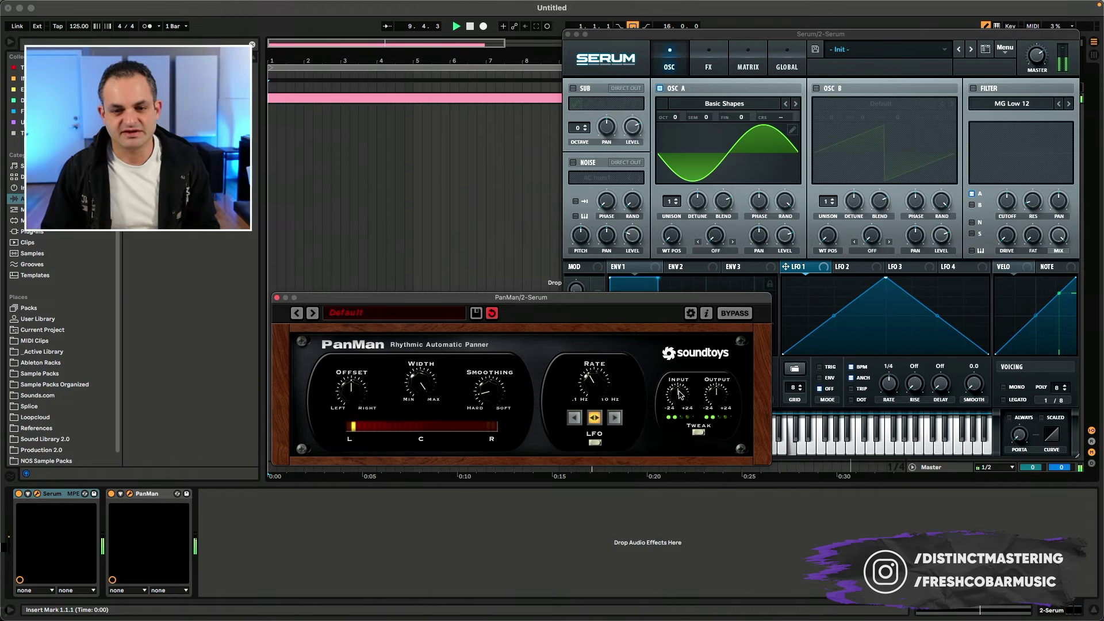
# Expand PanMan's Tweak section and adjust the envelope Threshold, keeping the LFO modulation mode
pyautogui.click(698, 433)
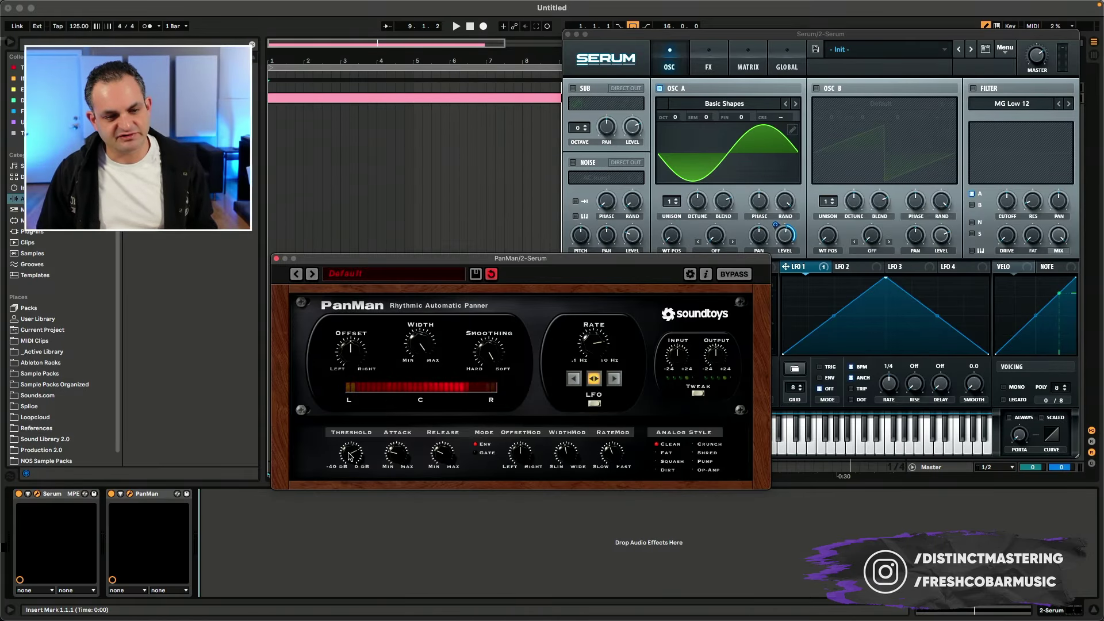
pyautogui.moveTo(348, 454); pyautogui.dragTo(351, 467)
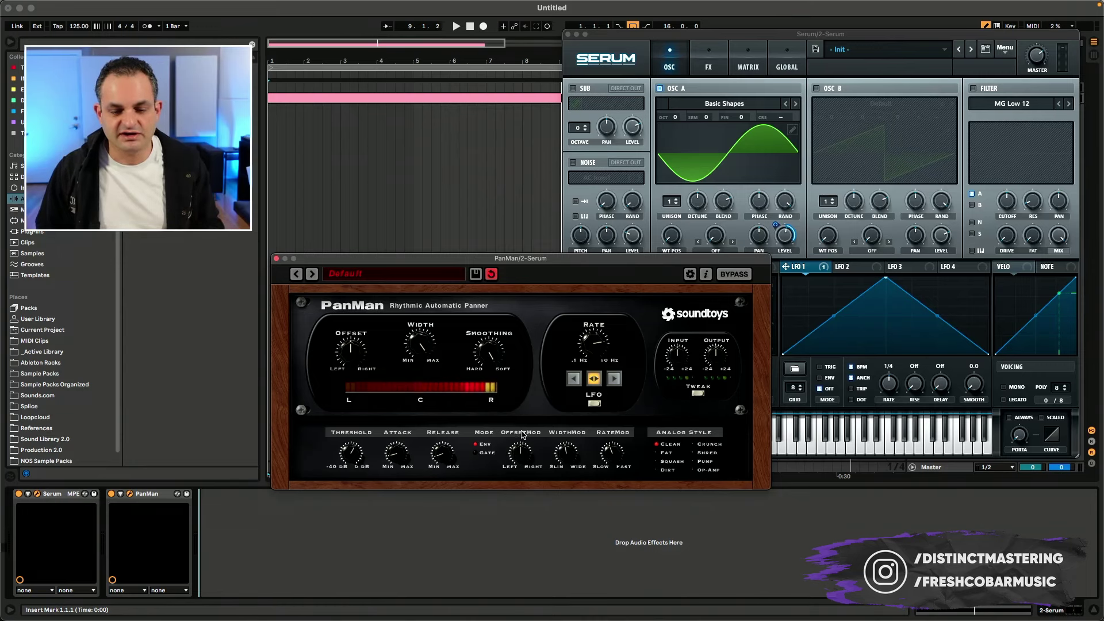
pyautogui.click(593, 382)
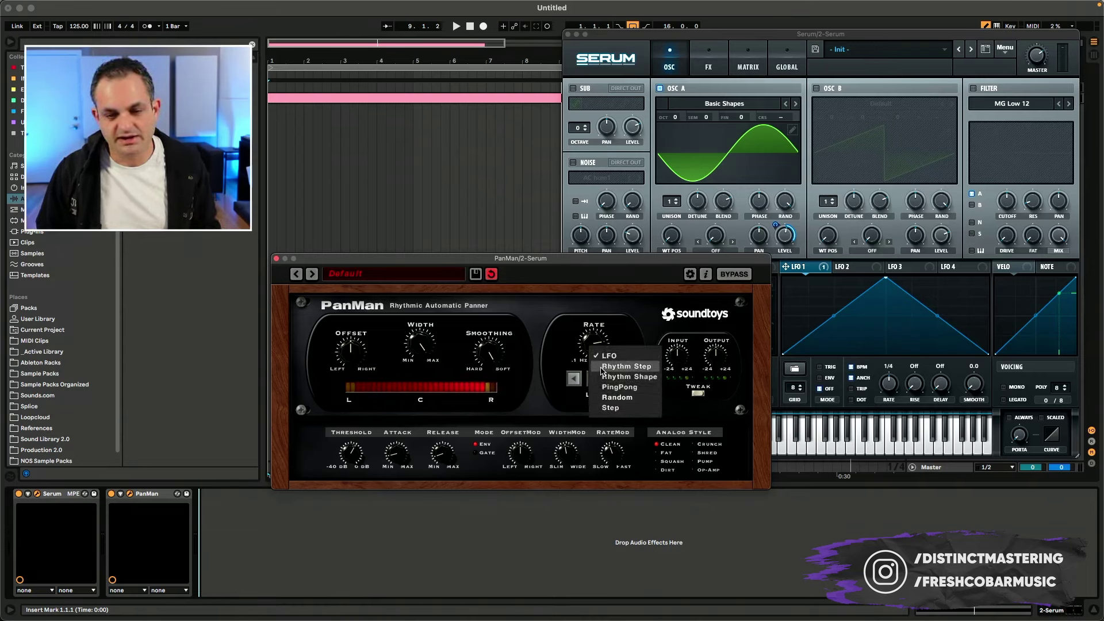
pyautogui.click(550, 364)
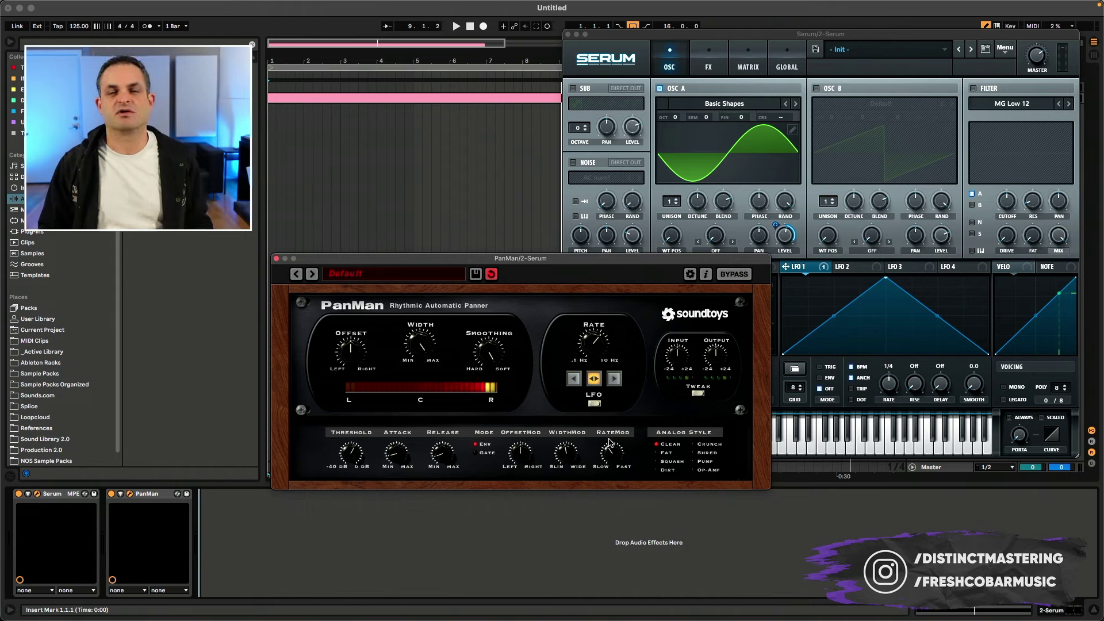
# Play the track and audition the Fat, Squash, Dirt, Crunch, Shred and Pump analog styles
pyautogui.press('space')
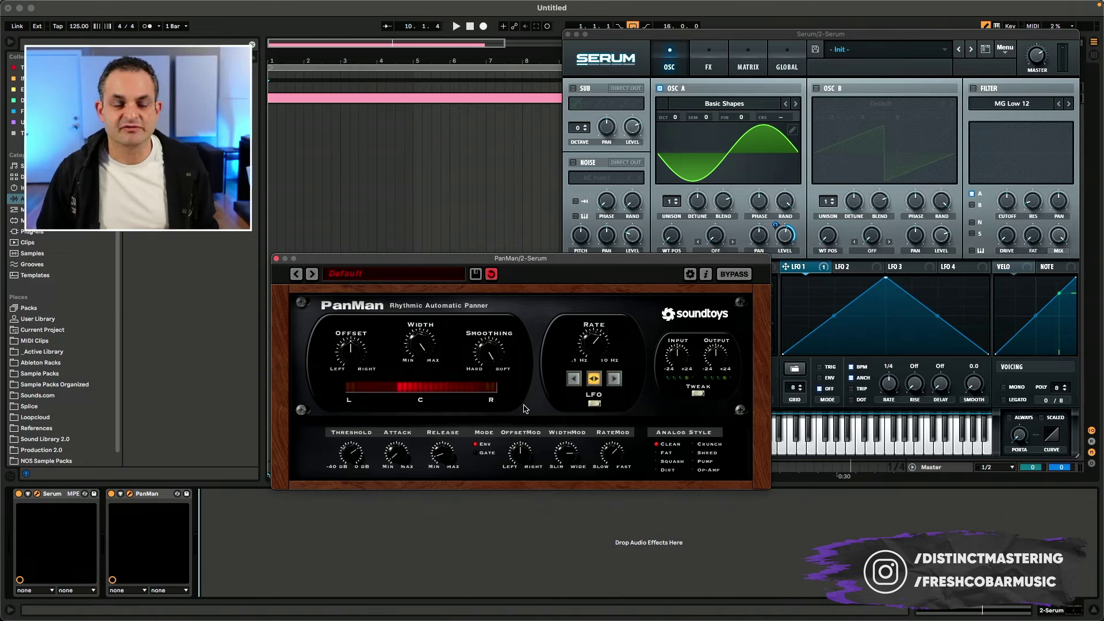
pyautogui.press('space')
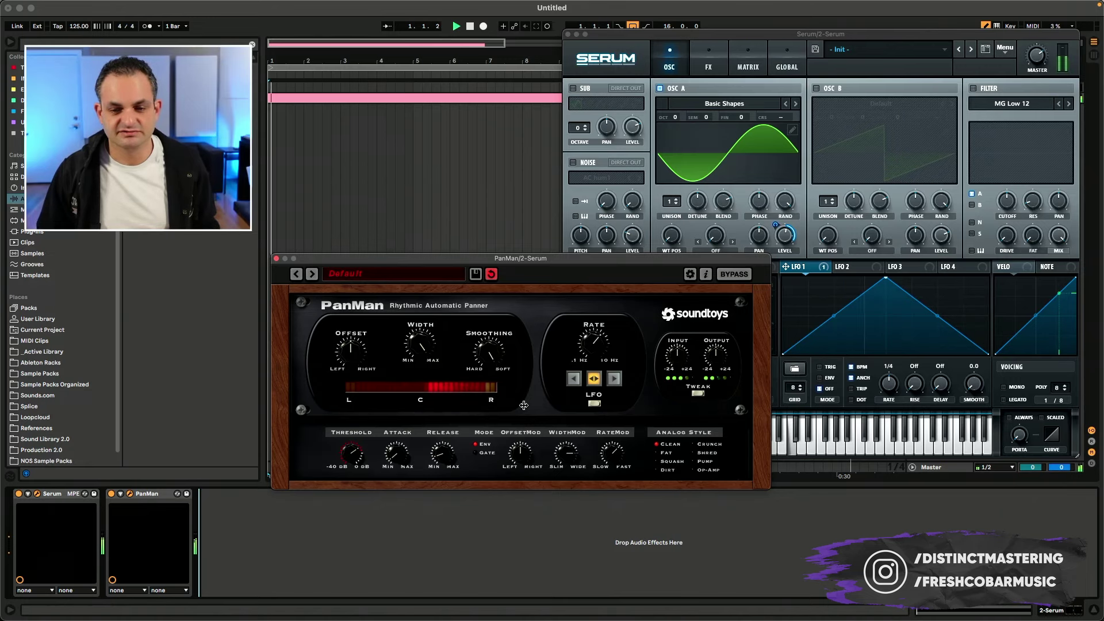
pyautogui.click(660, 453)
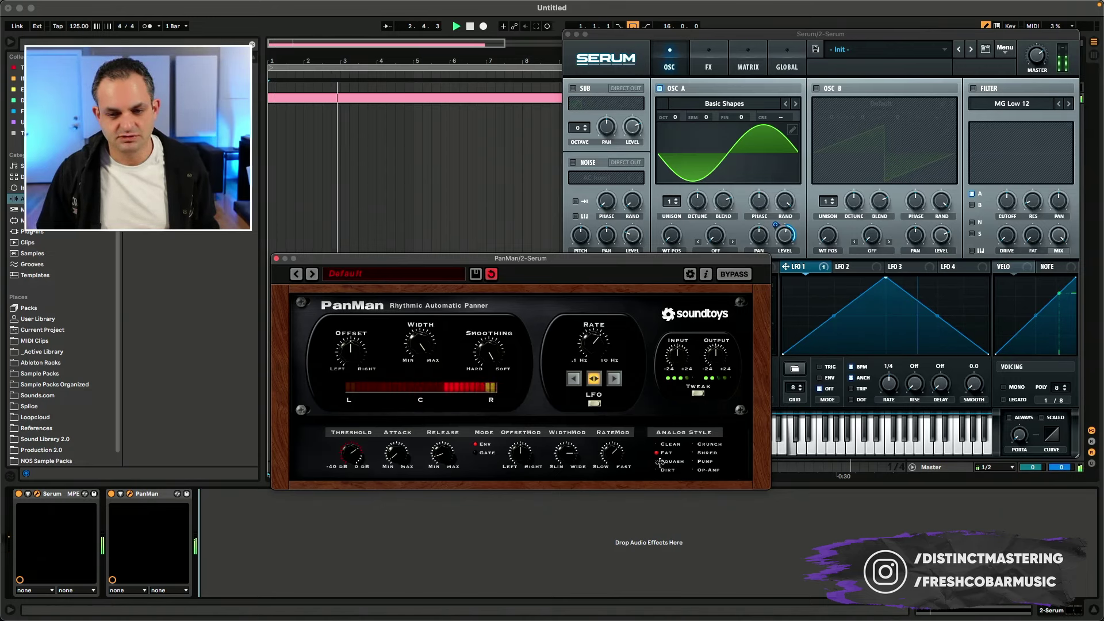
pyautogui.click(660, 461)
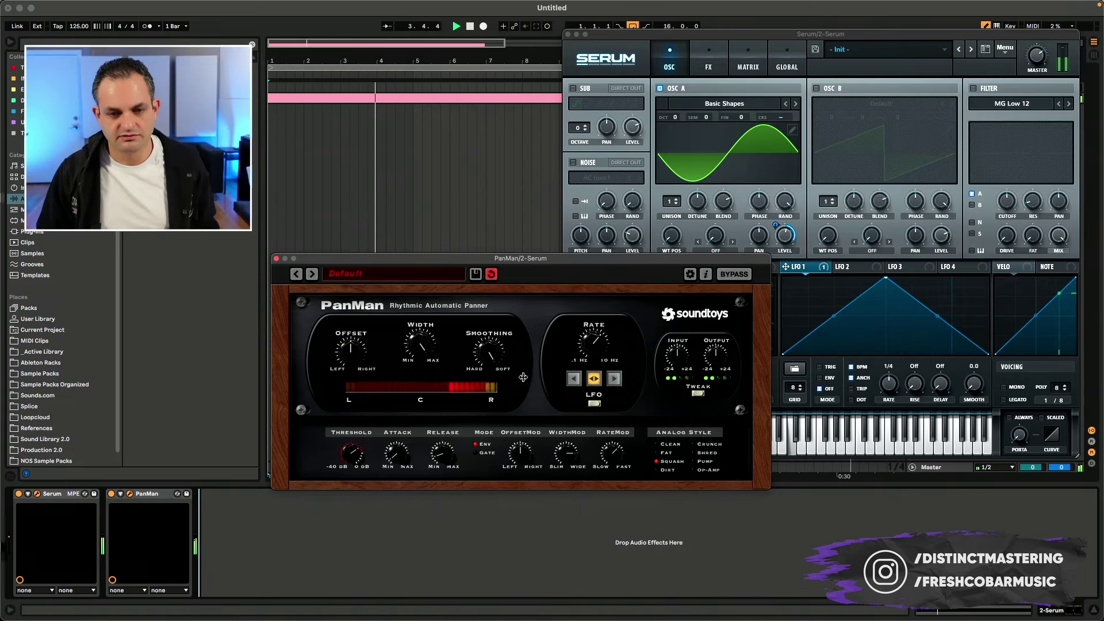
pyautogui.click(659, 469)
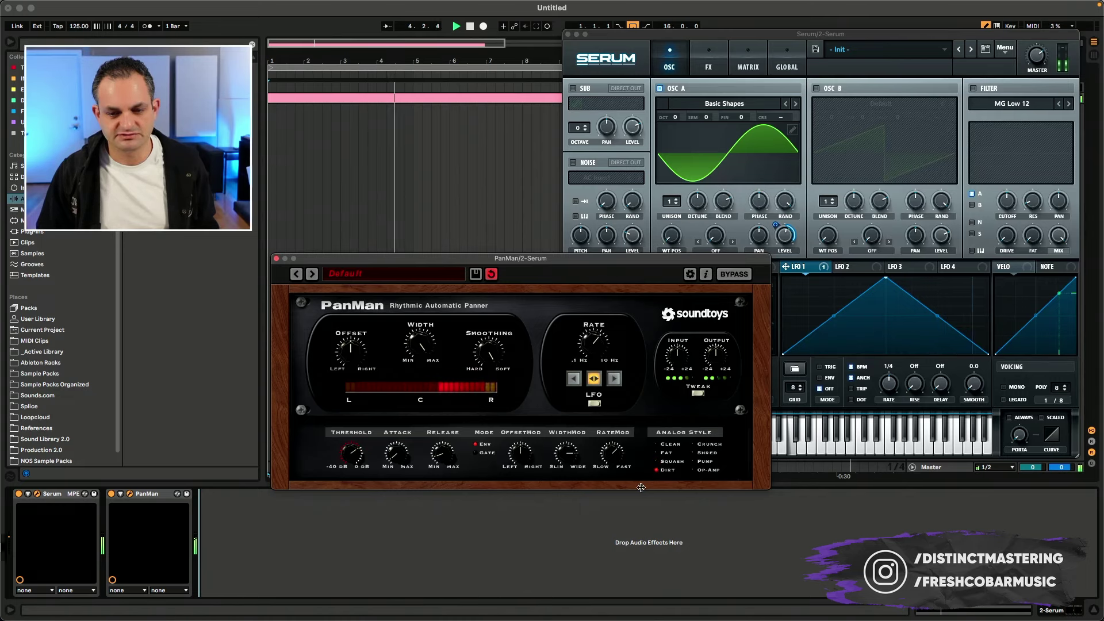
pyautogui.click(708, 444)
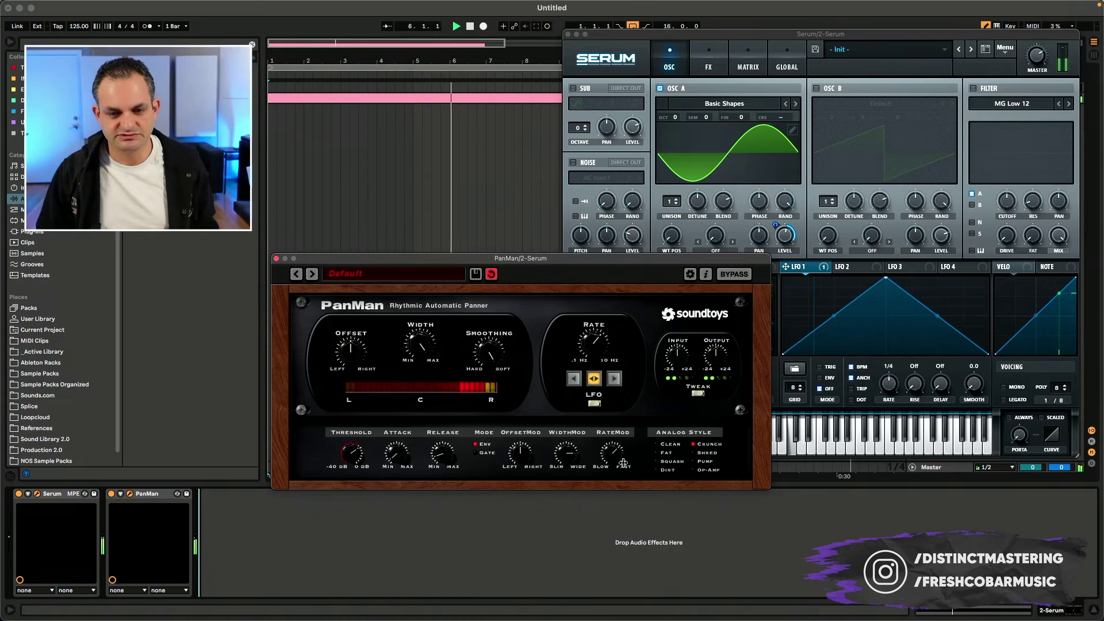
pyautogui.click(706, 452)
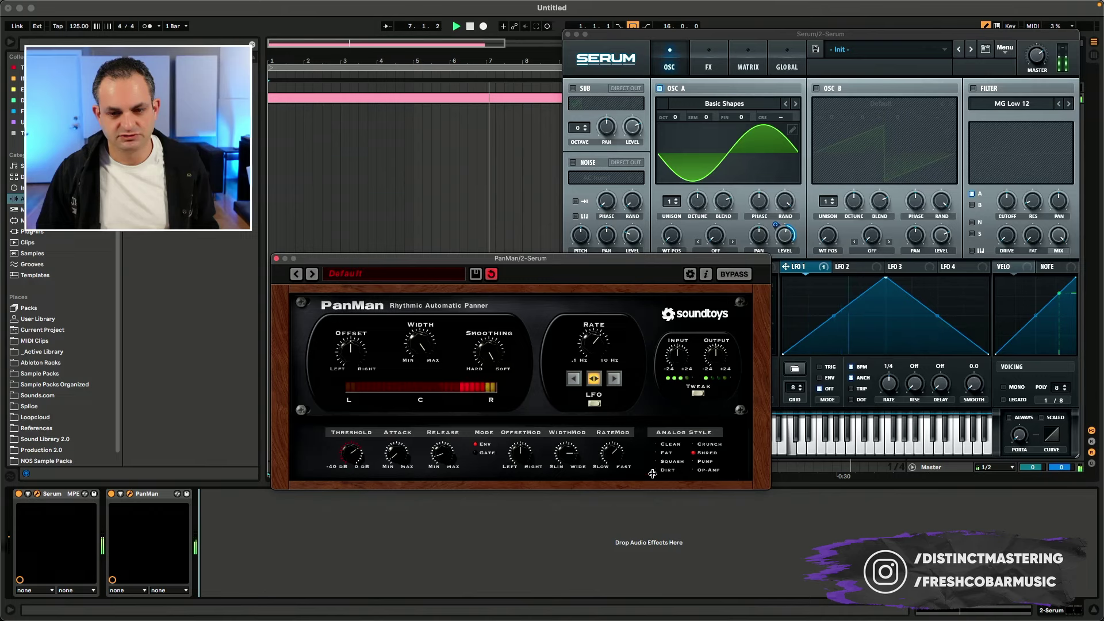
pyautogui.click(703, 461)
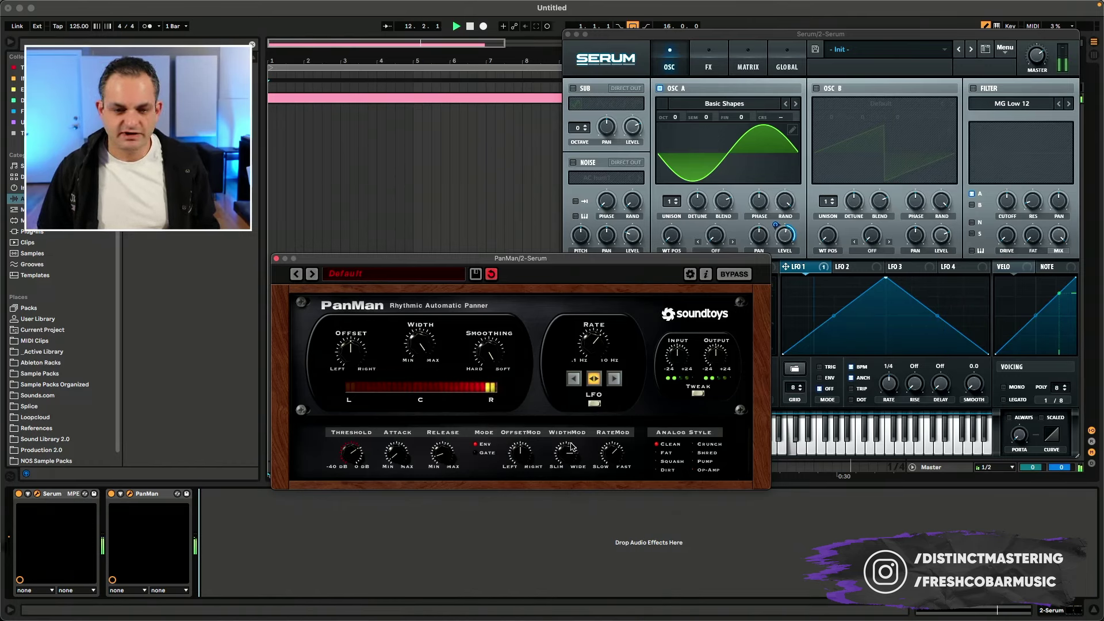
# Switch PanMan's modulation mode to Rhythm Step and move the plug-in window higher to fit the step editor
pyautogui.click(594, 402)
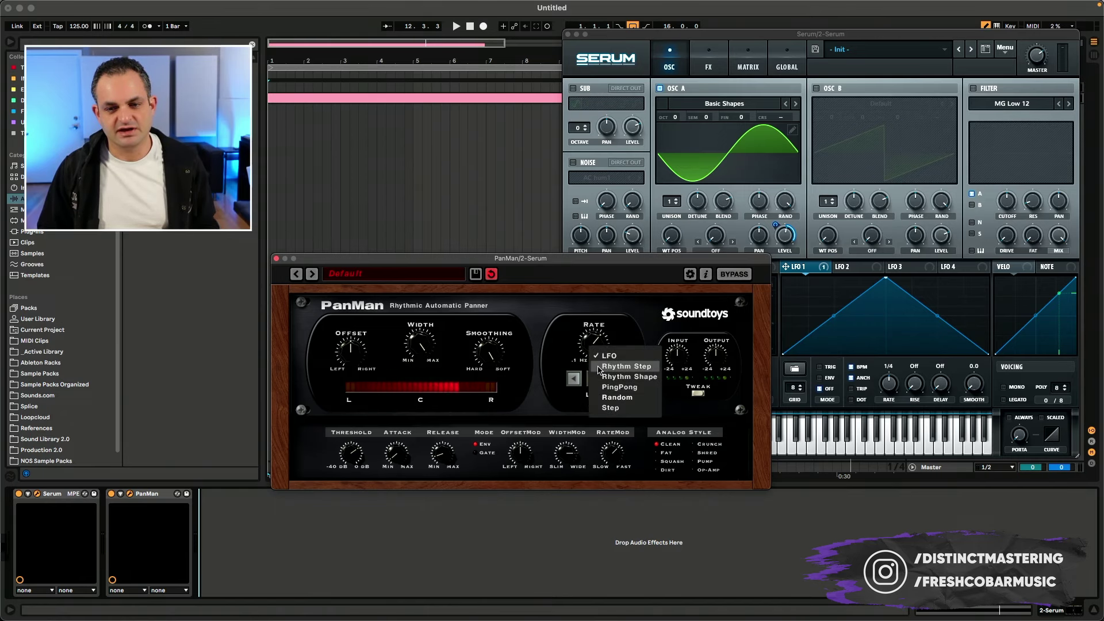
pyautogui.click(599, 368)
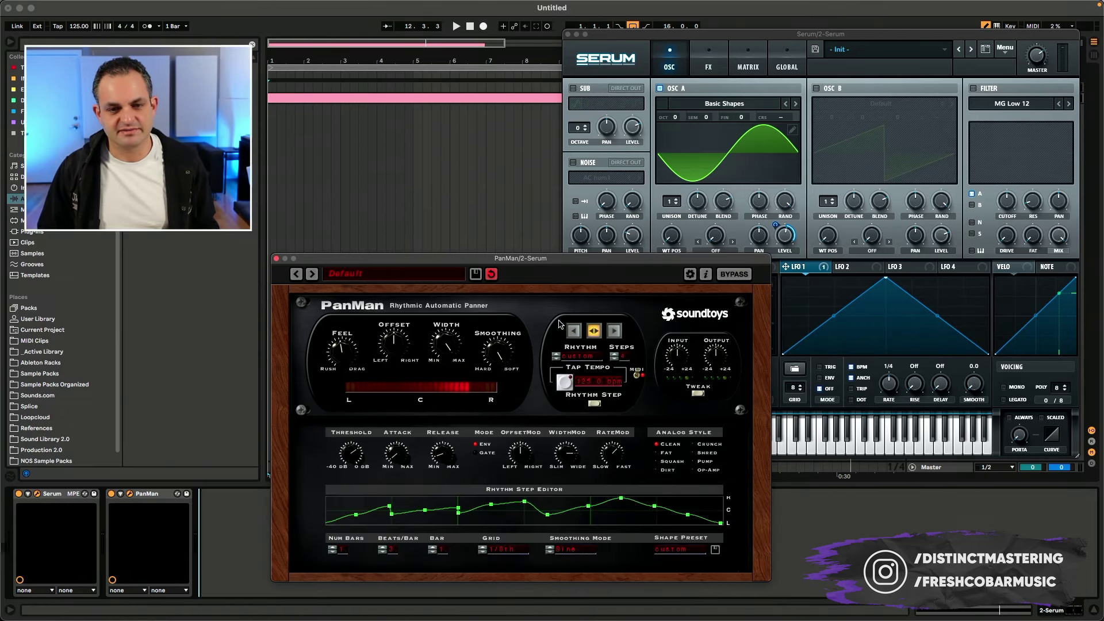
pyautogui.moveTo(539, 258); pyautogui.dragTo(540, 158)
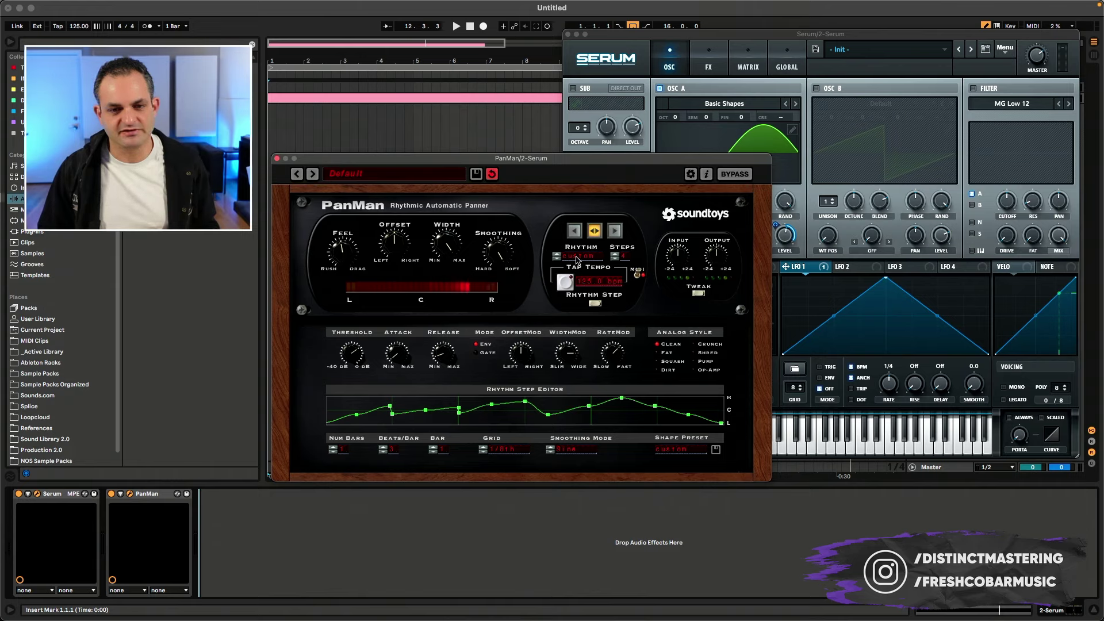
# Browse the bar, note and triplet rhythms, set the rhythm to 1/16th during playback, and adjust the number of steps
pyautogui.click(577, 260)
pyautogui.moveTo(577, 276)
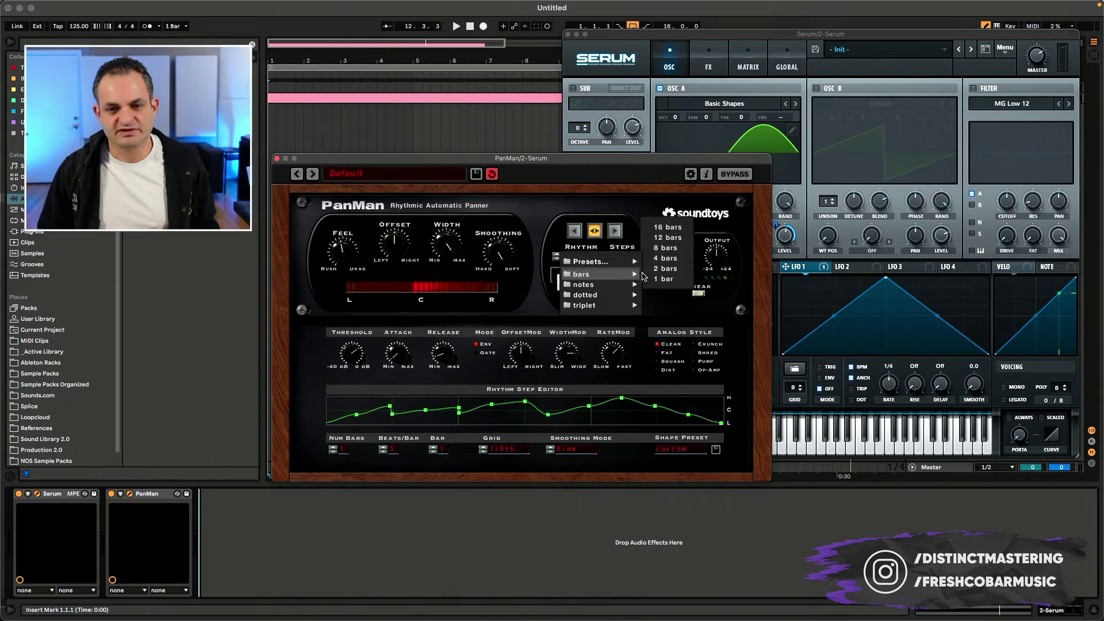
pyautogui.moveTo(604, 261)
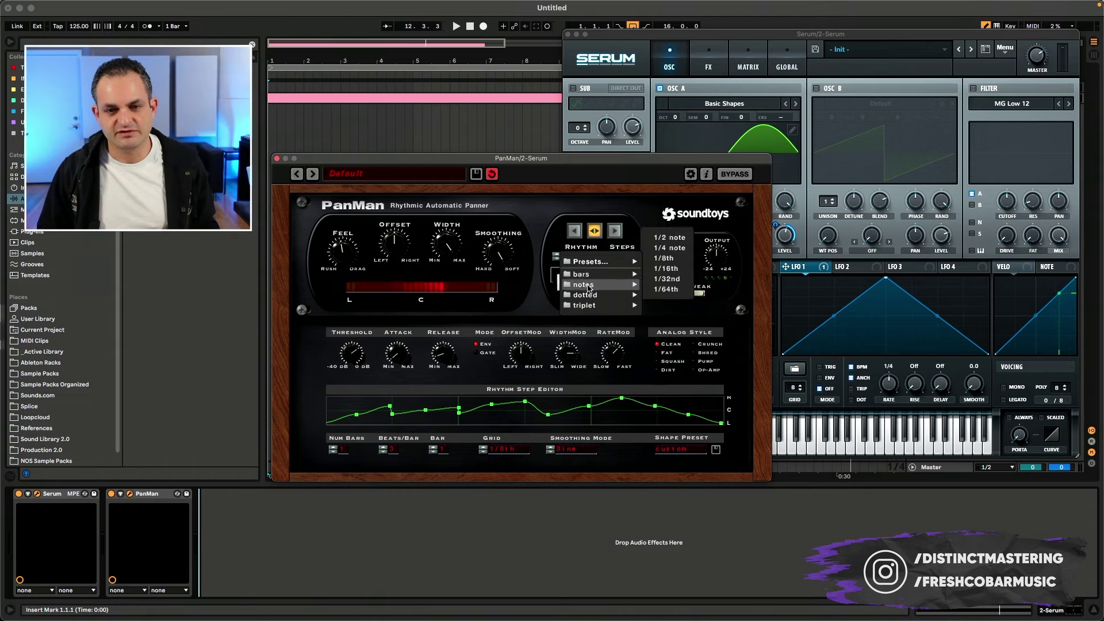
pyautogui.moveTo(581, 309)
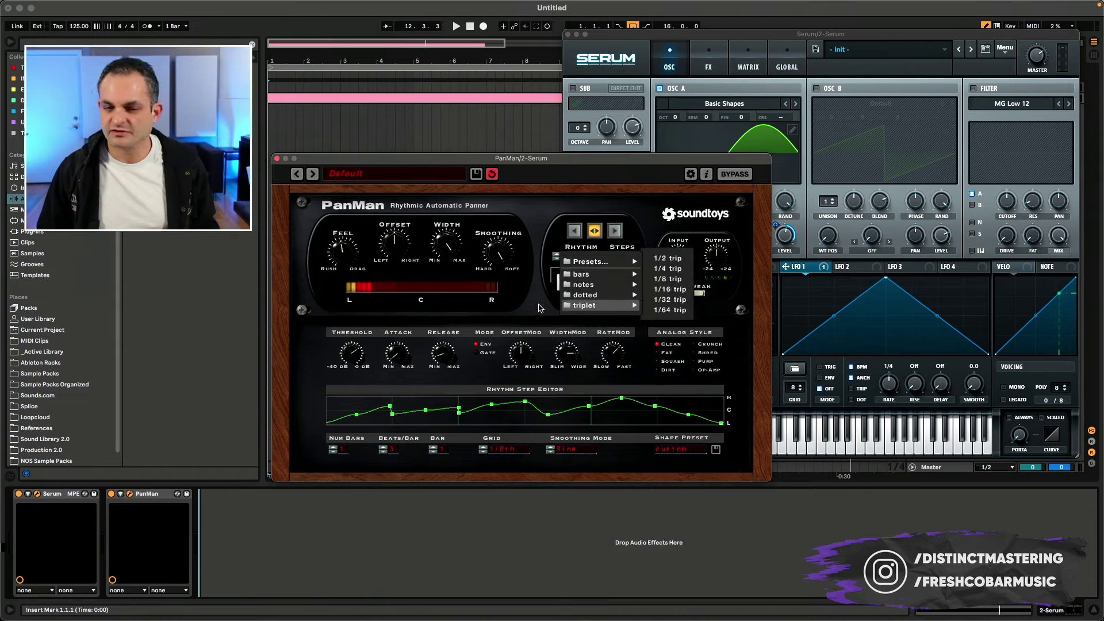
pyautogui.press('space')
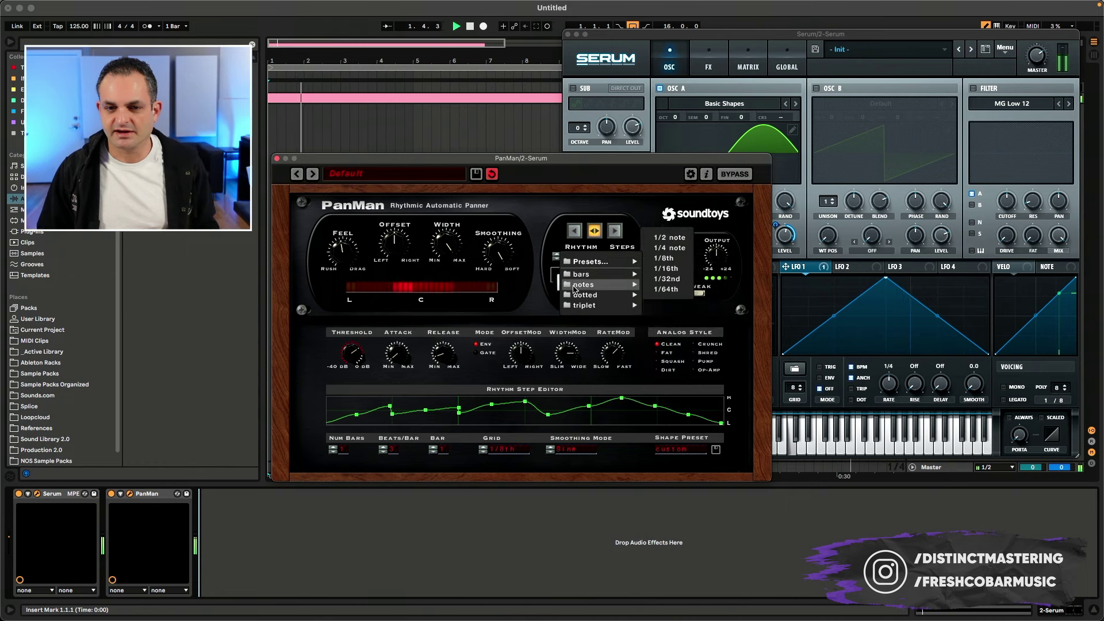
pyautogui.click(665, 268)
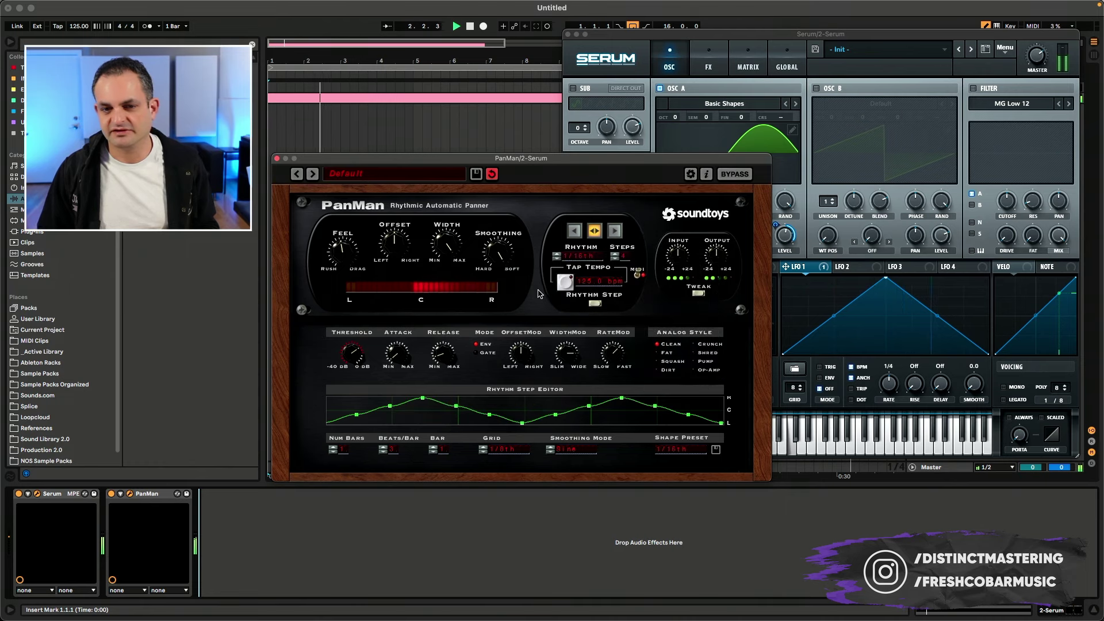
pyautogui.click(615, 256)
# Adjust the Smoothing amount and compare the Symmetric, Sine and Reverse smoothing modes, settling on Reverse
pyautogui.moveTo(501, 262); pyautogui.dragTo(522, 274)
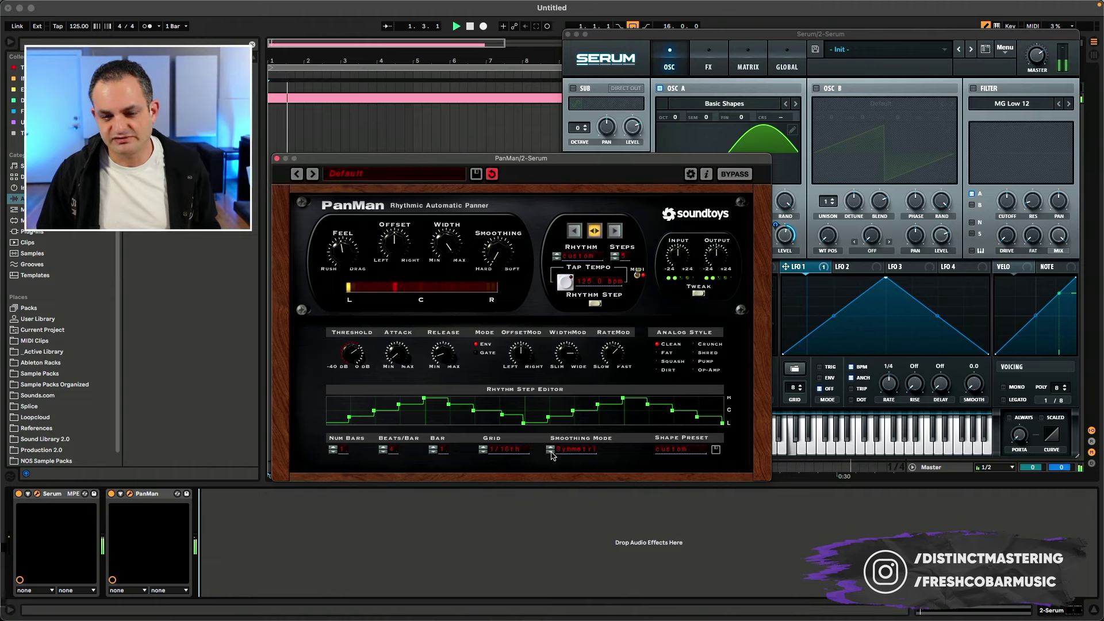
pyautogui.click(550, 453)
pyautogui.click(550, 453)
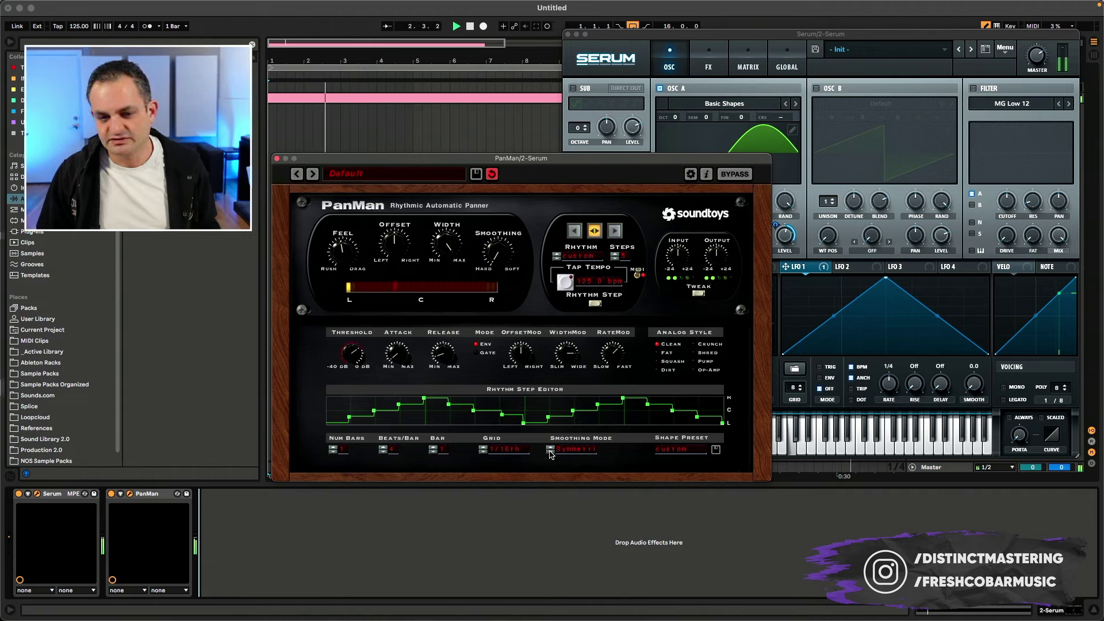
pyautogui.click(550, 449)
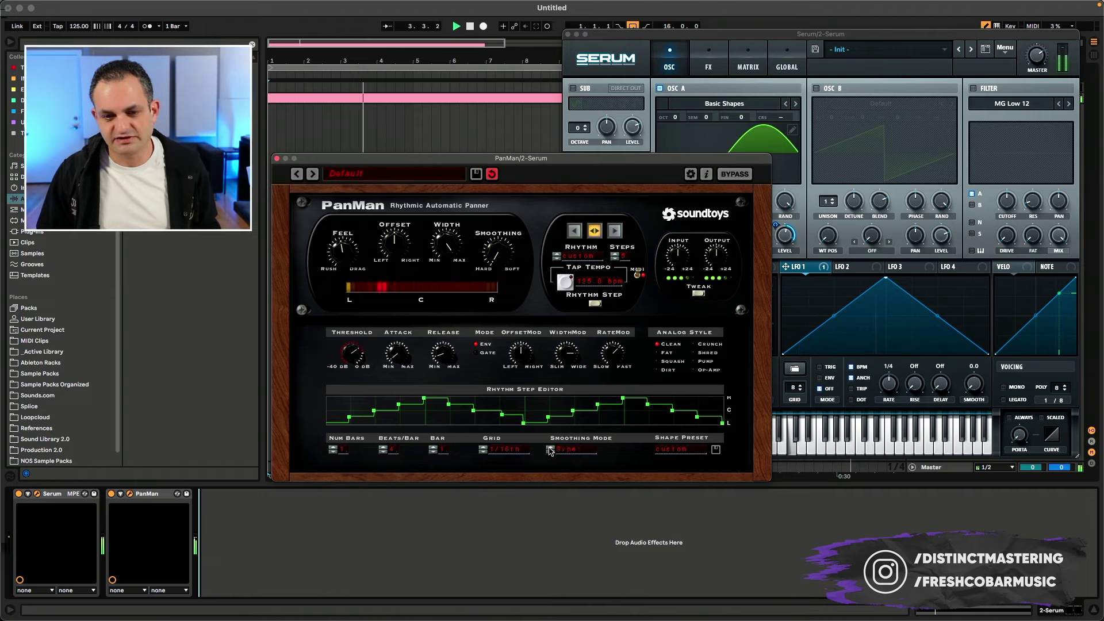
pyautogui.click(551, 452)
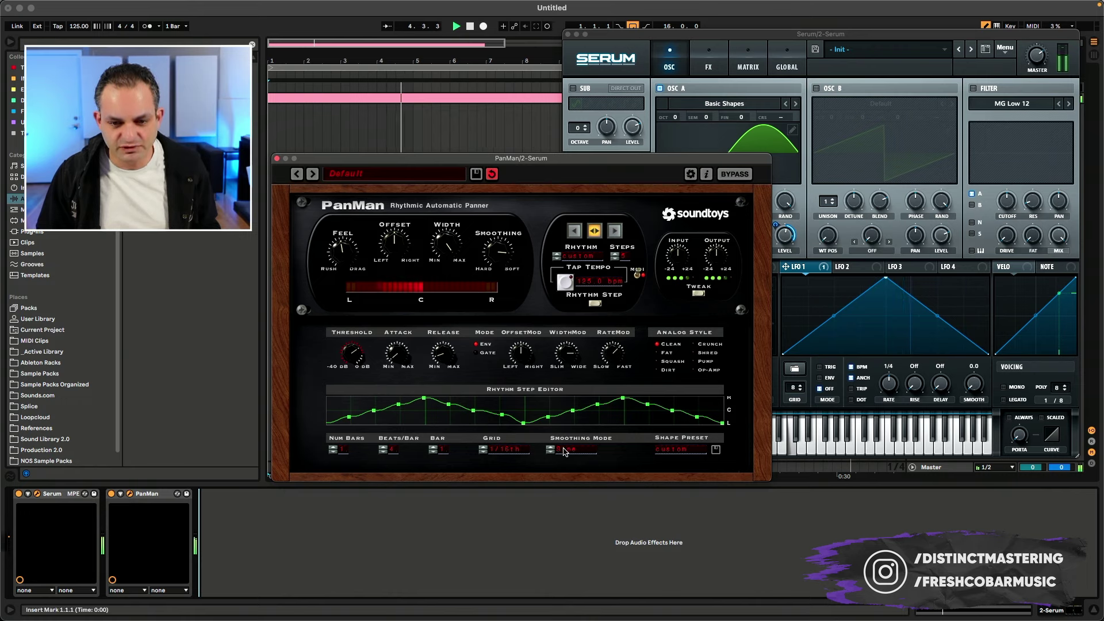
pyautogui.click(551, 450)
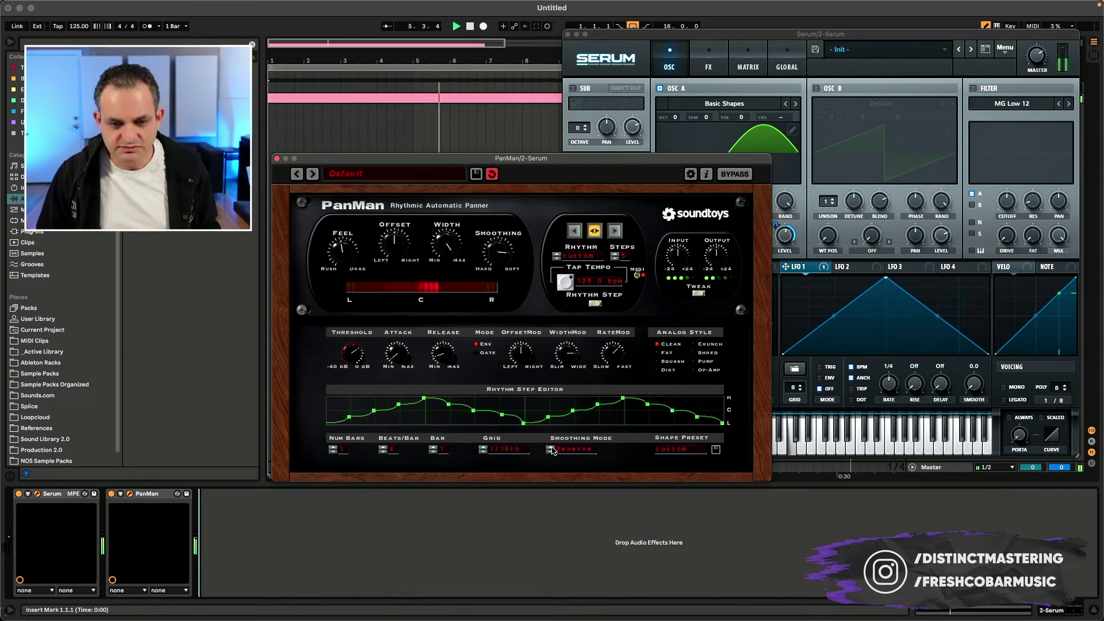
pyautogui.click(551, 451)
pyautogui.click(550, 448)
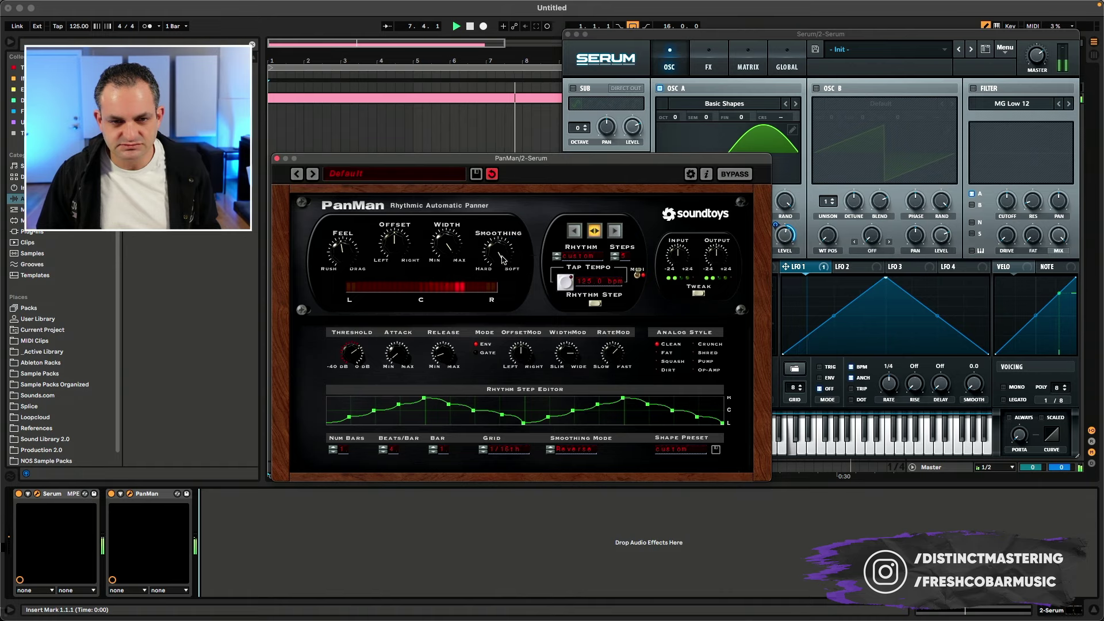
# Turn Smoothing down toward Hard and load the dotted 1/8 shape preset for the step editor
pyautogui.moveTo(496, 246); pyautogui.dragTo(486, 367)
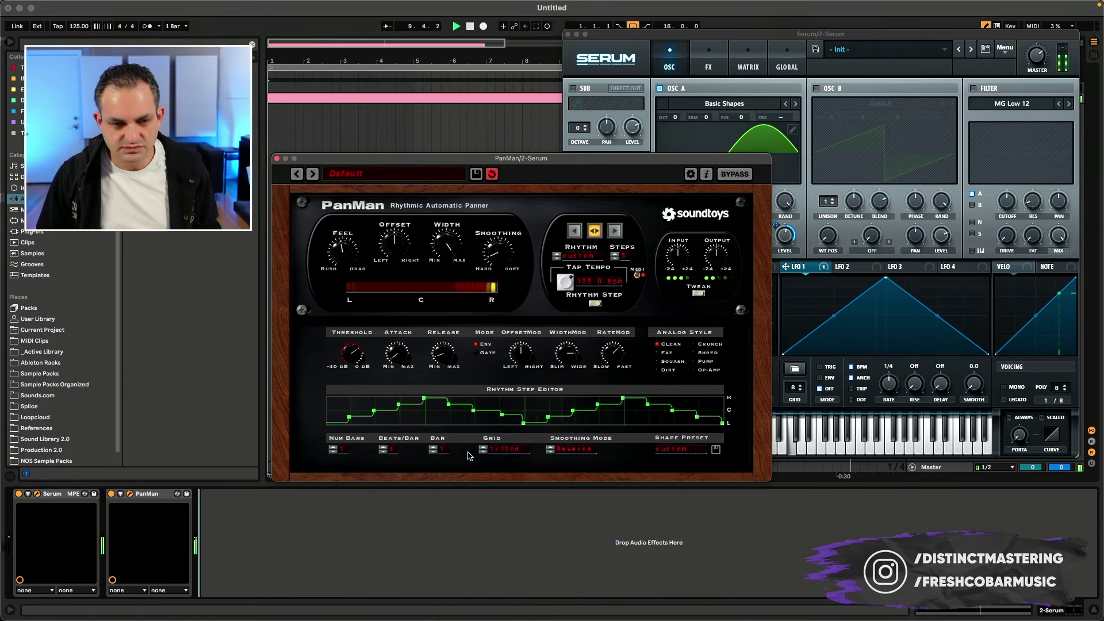
pyautogui.click(675, 450)
pyautogui.moveTo(665, 394)
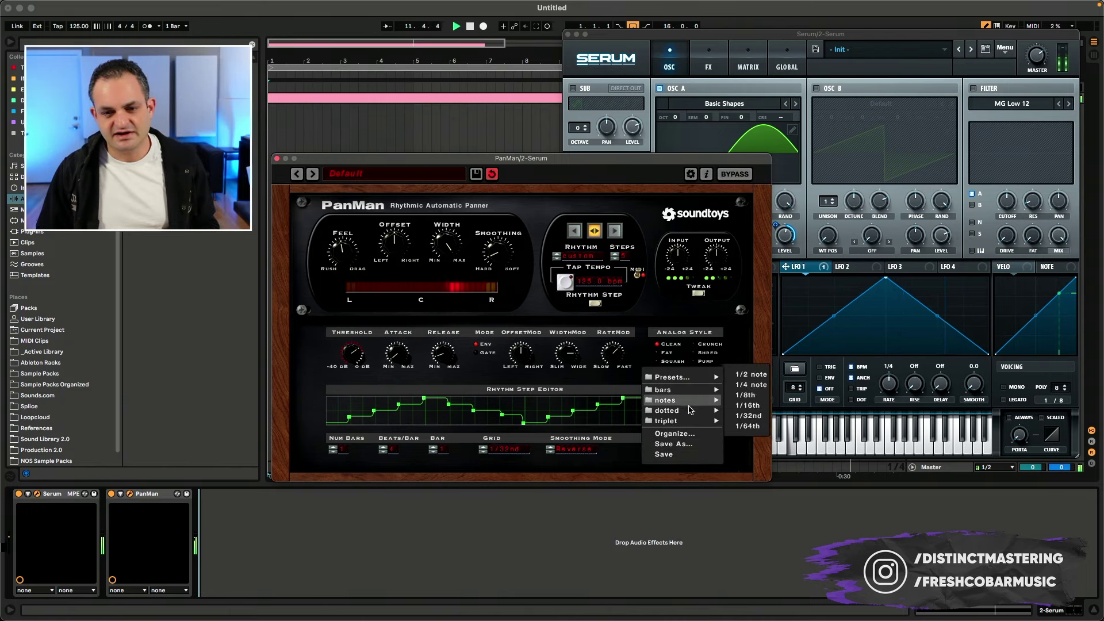
pyautogui.moveTo(688, 411)
pyautogui.click(746, 405)
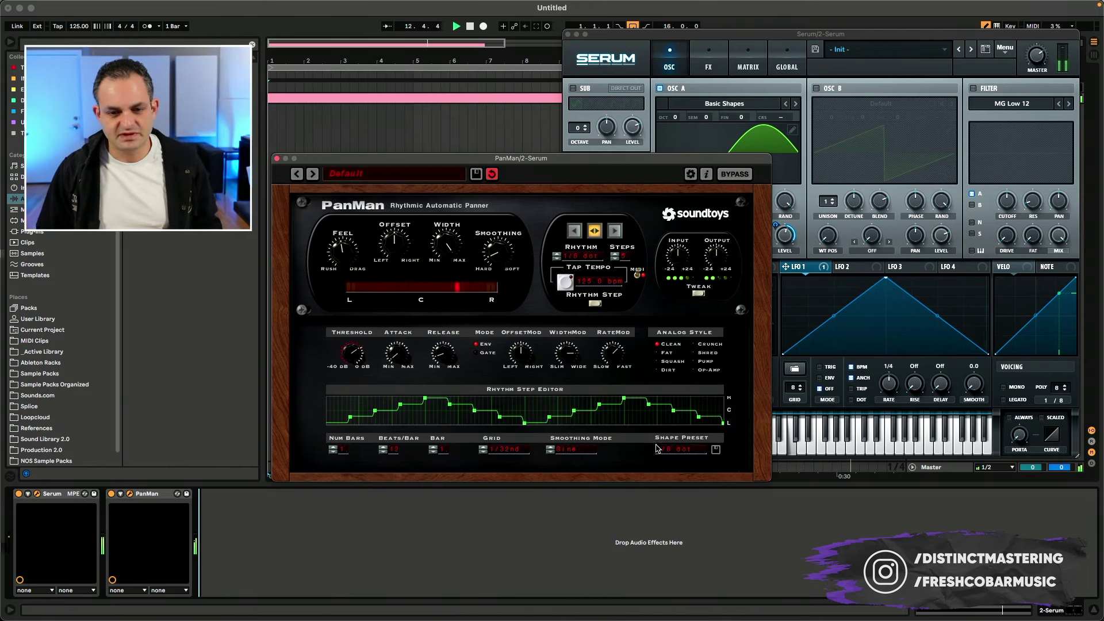
pyautogui.click(597, 303)
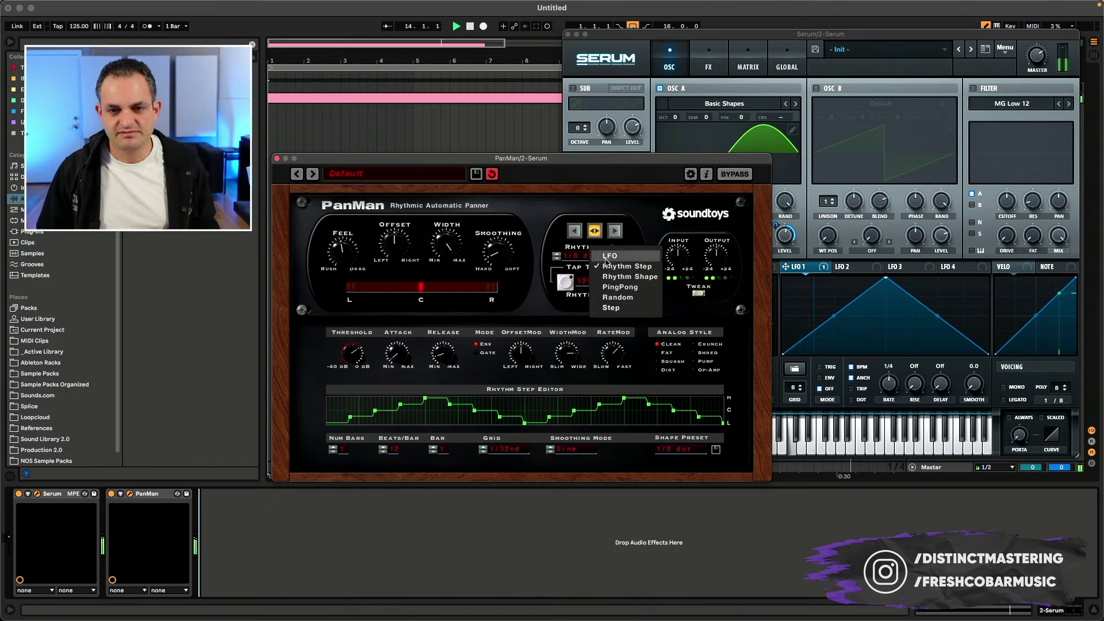
pyautogui.click(548, 310)
pyautogui.click(585, 257)
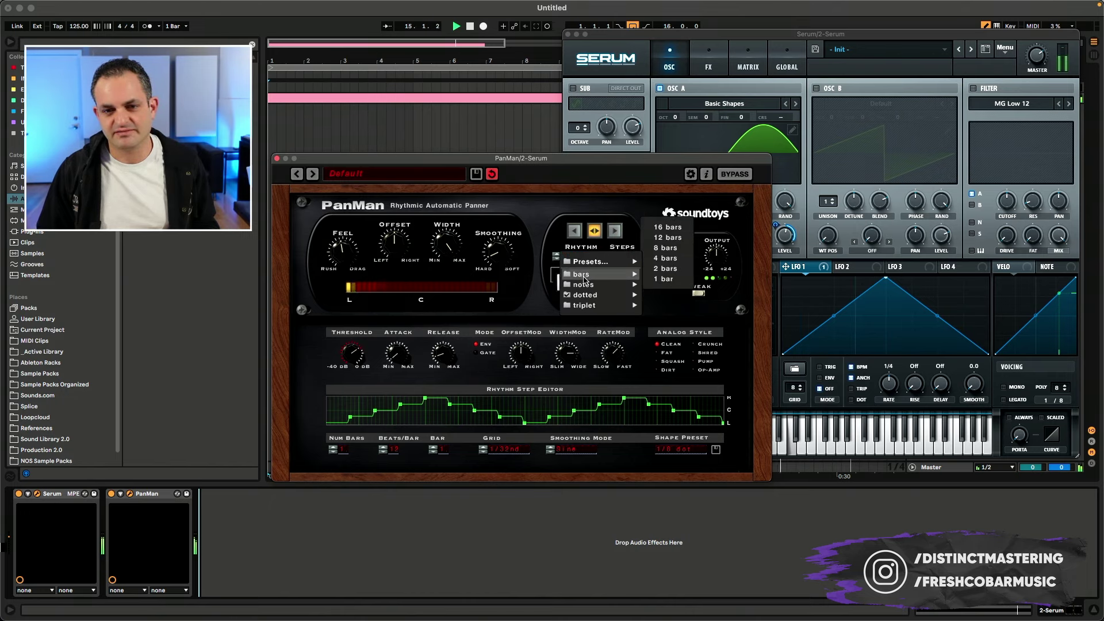
pyautogui.moveTo(593, 305)
pyautogui.click(531, 323)
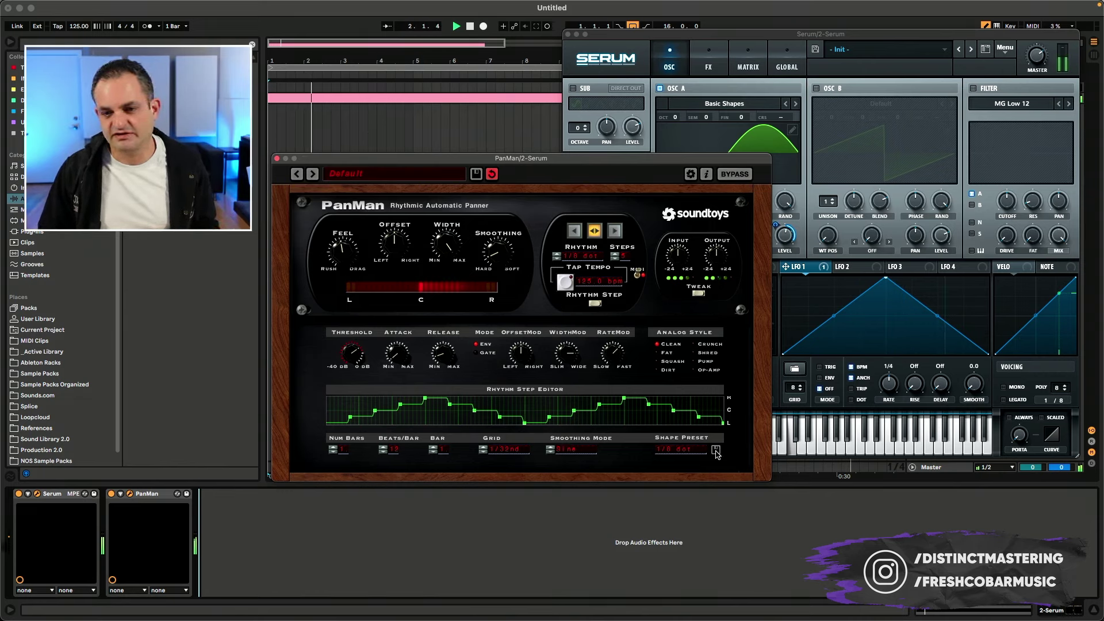
# Stop playback and switch PanMan's modulation mode to Rhythm Shape
pyautogui.press('space')
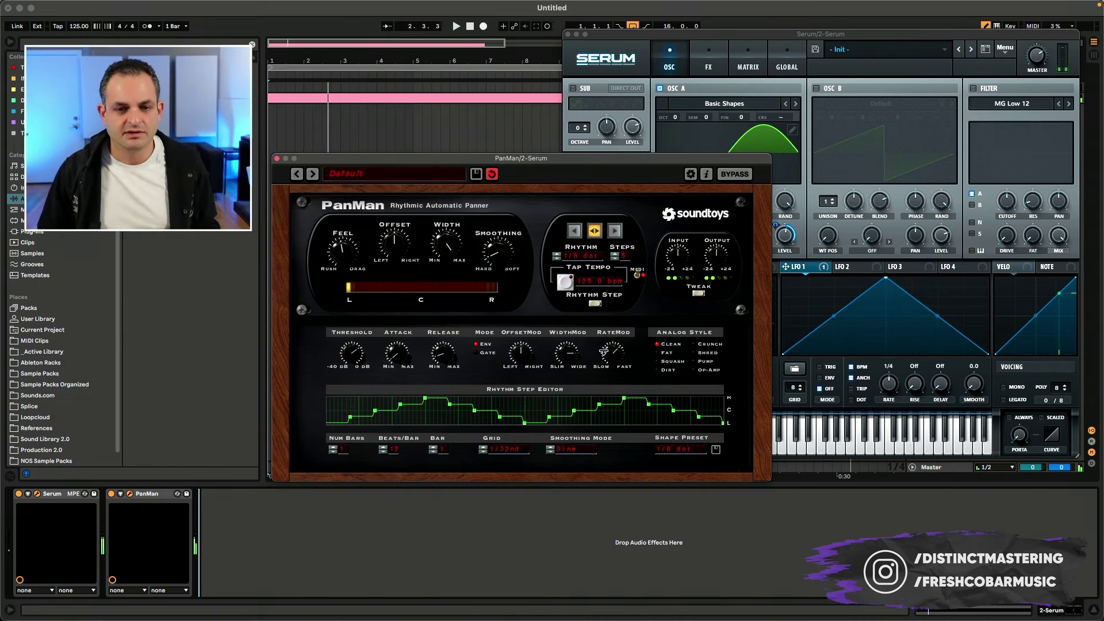
pyautogui.click(601, 305)
pyautogui.click(603, 276)
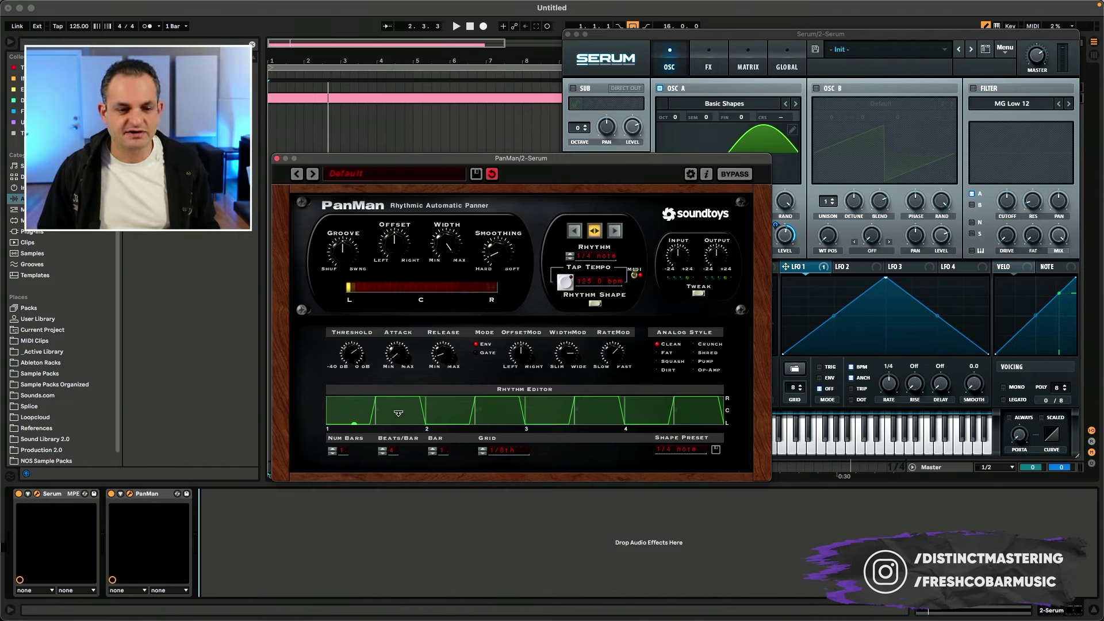
# Start playback and flatten the shape across beats 1 and 3 of the rhythm editor to the left channel
pyautogui.press('space')
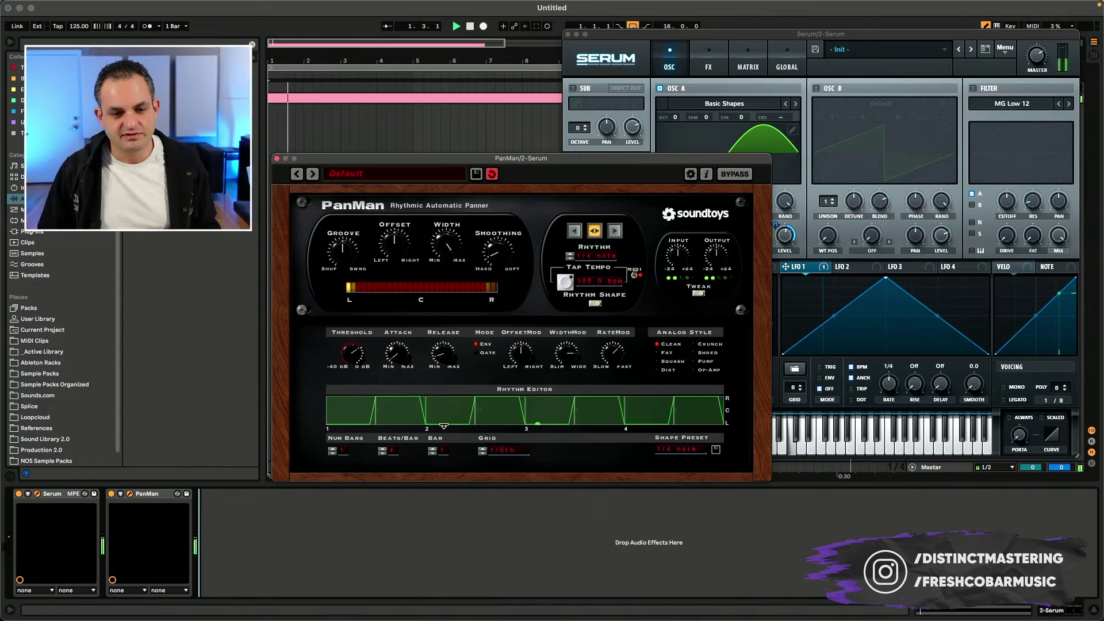
pyautogui.moveTo(407, 397); pyautogui.dragTo(415, 416)
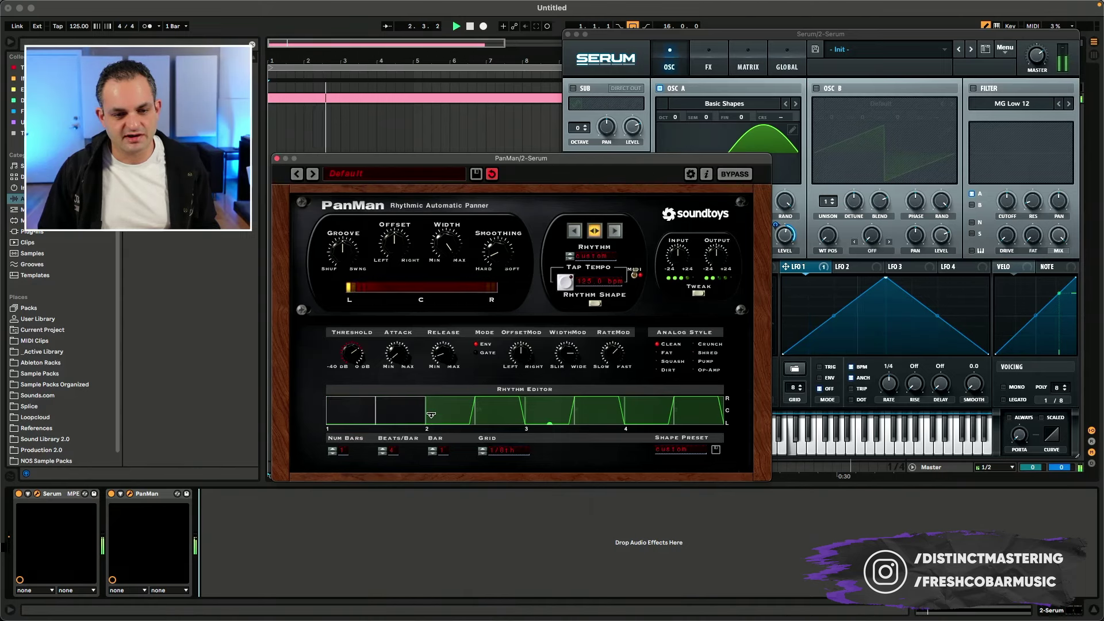
pyautogui.moveTo(600, 398); pyautogui.dragTo(598, 421)
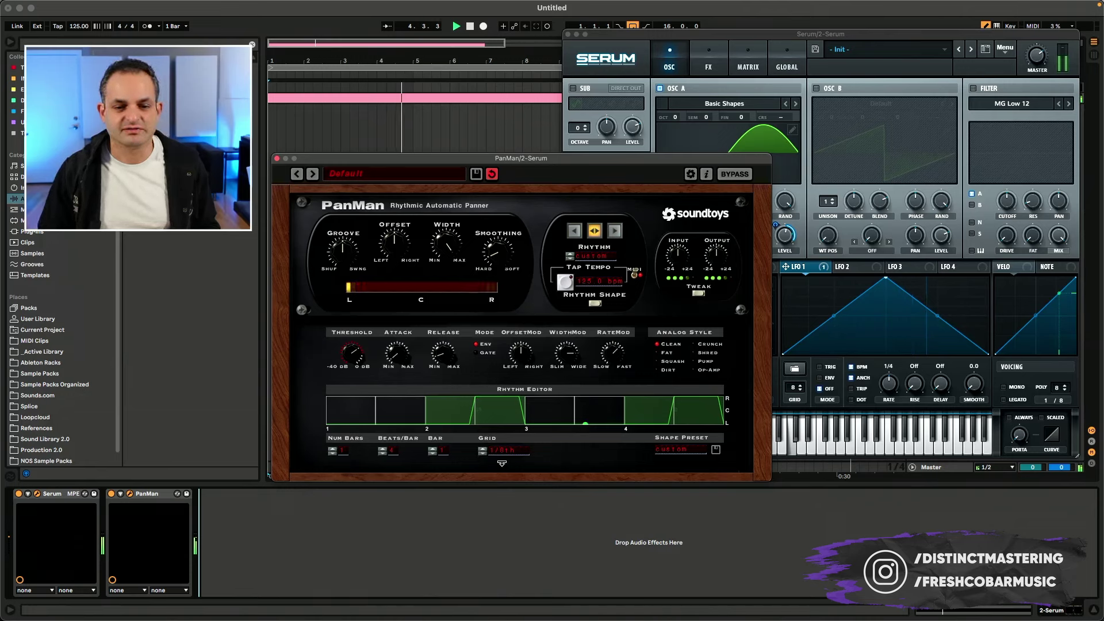
# Set the rhythm grid to 1/64th, flatten beat 2 and draw narrow spikes near the end of beat 1
pyautogui.click(482, 452)
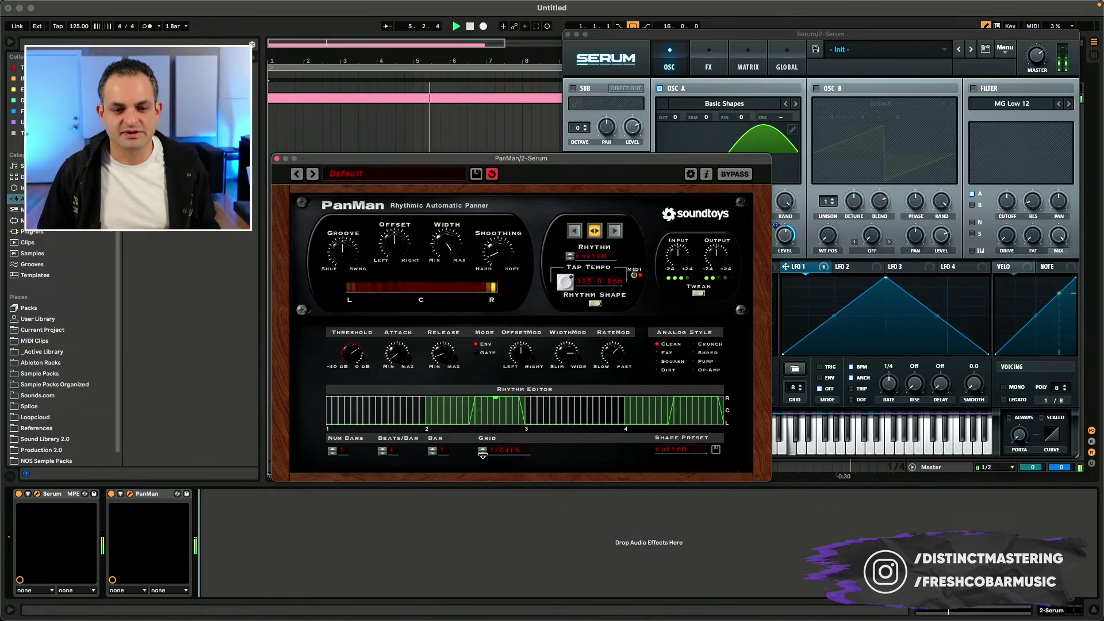
pyautogui.click(493, 418)
pyautogui.click(416, 411)
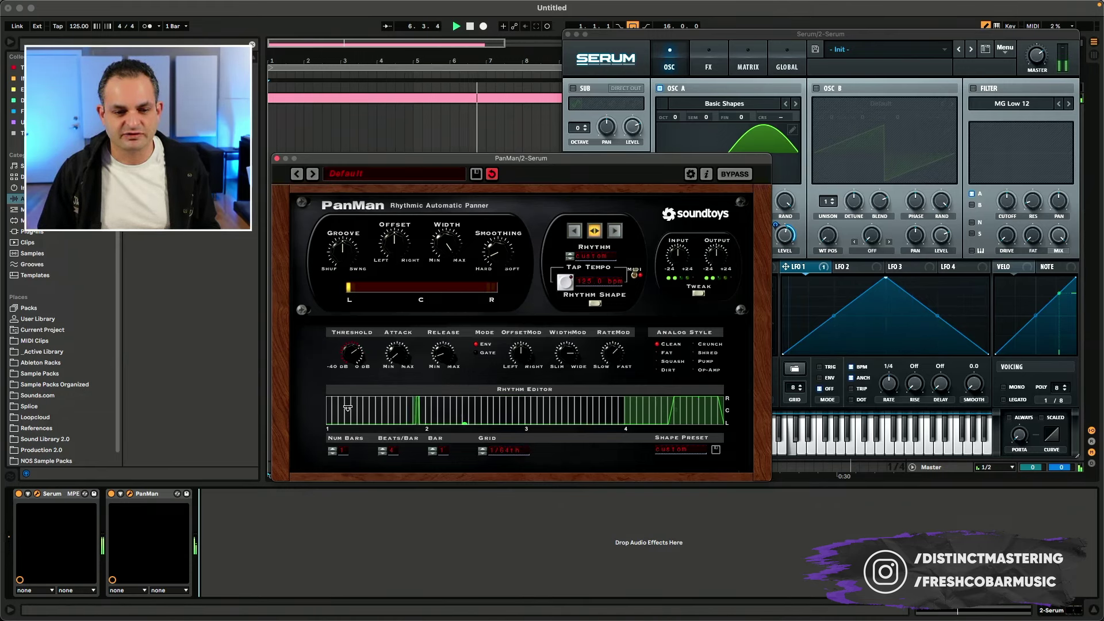
pyautogui.click(408, 409)
pyautogui.click(400, 404)
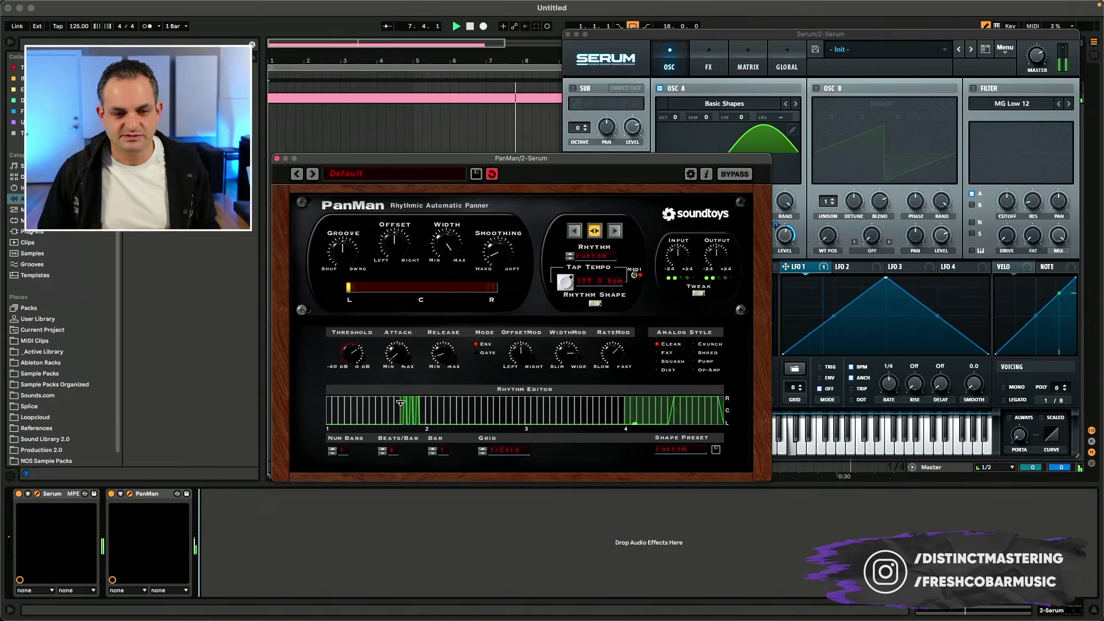
pyautogui.click(397, 409)
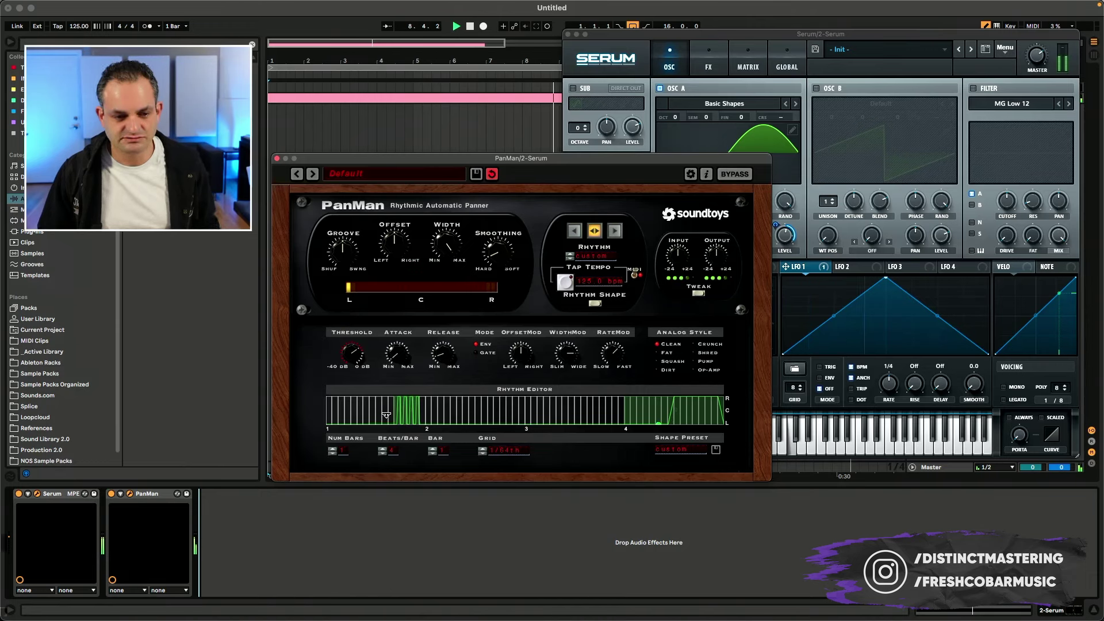
# Draw a run of narrow 1/64th spikes across beat 2 of the rhythm shape
pyautogui.click(508, 417)
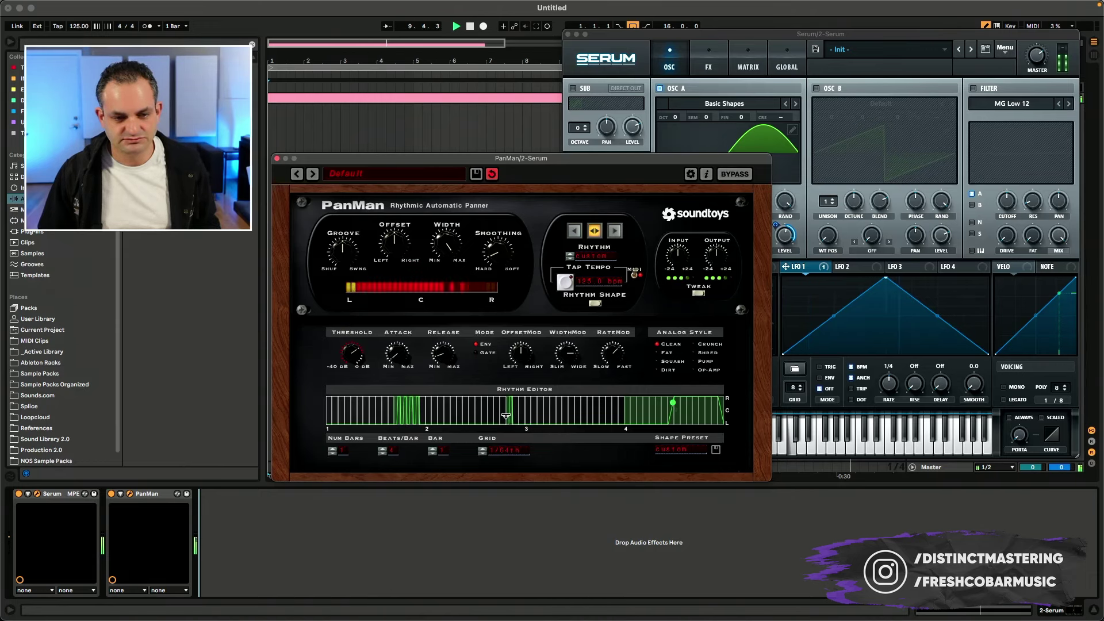
pyautogui.click(503, 419)
pyautogui.click(497, 419)
pyautogui.moveTo(479, 421); pyautogui.dragTo(450, 420)
# Add narrow spikes in beats 3 and 1 of the rhythm shape and flatten beat 4
pyautogui.click(577, 416)
pyautogui.click(567, 419)
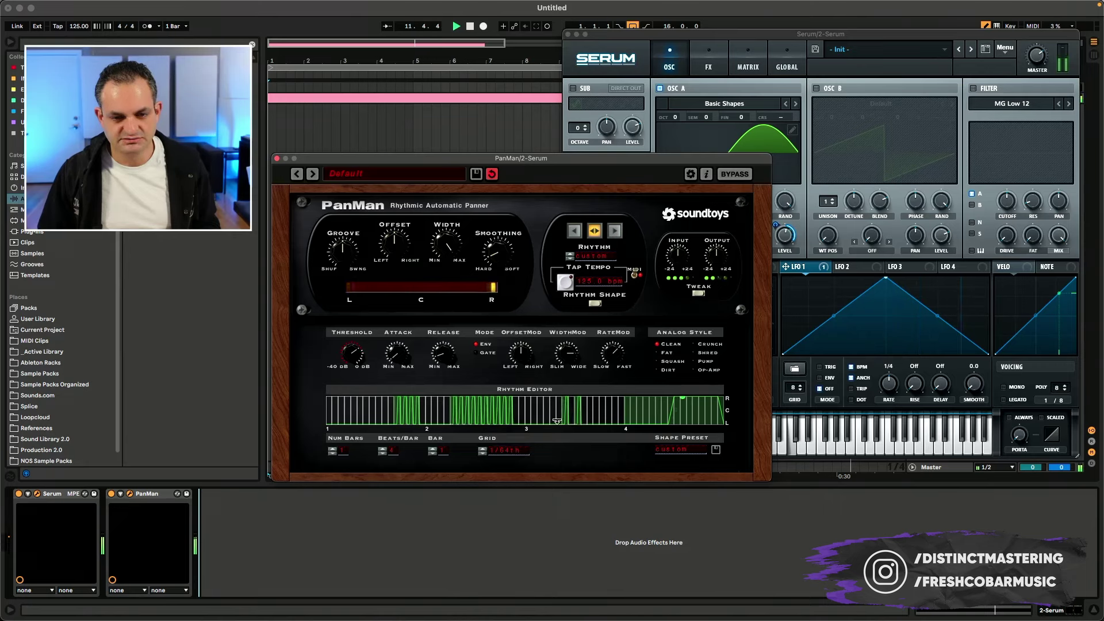
pyautogui.click(719, 408)
pyautogui.moveTo(381, 414); pyautogui.dragTo(391, 414)
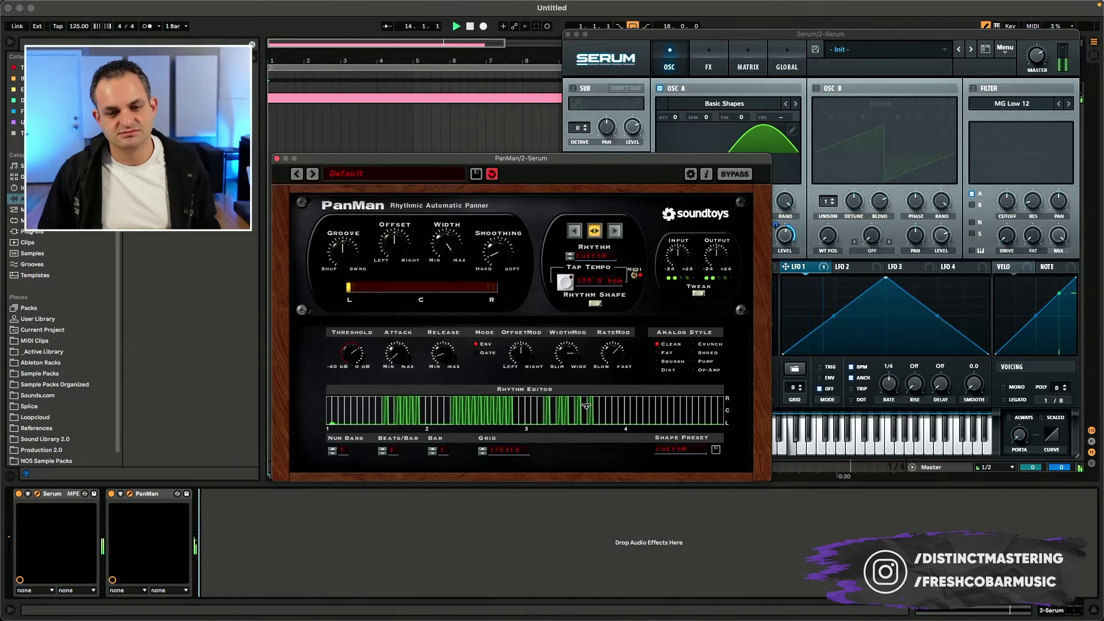
pyautogui.click(586, 406)
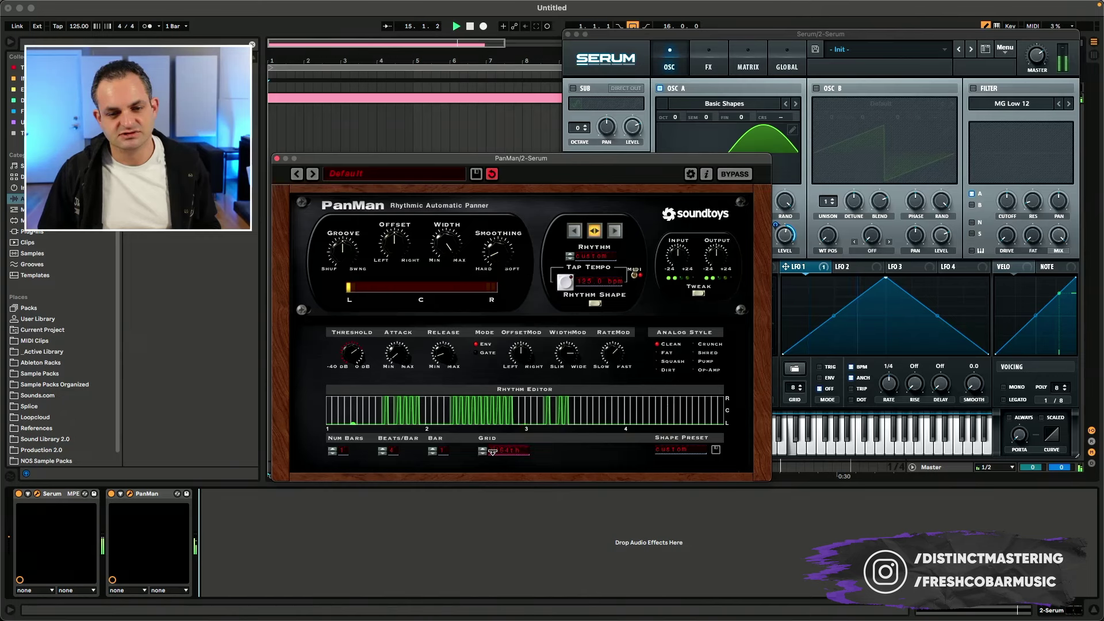
# Set the rhythm grid to 1/16th and draw wider peaks across beats 2 to 4
pyautogui.click(482, 452)
pyautogui.click(483, 452)
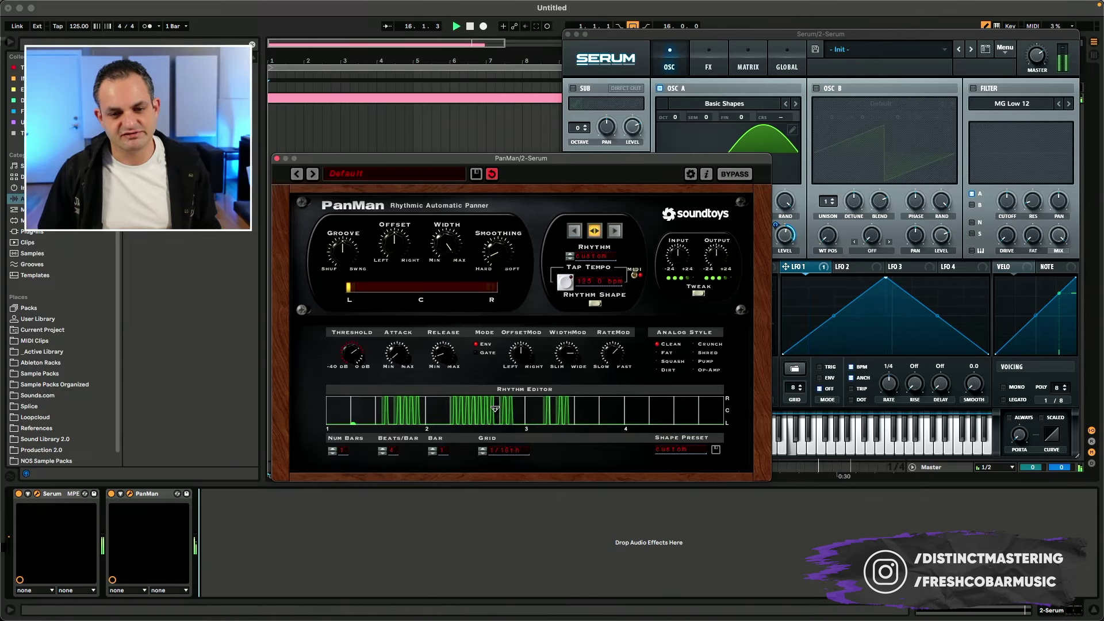
pyautogui.moveTo(495, 409)
pyautogui.mouseDown()
pyautogui.moveTo(454, 412)
pyautogui.moveTo(699, 414)
pyautogui.mouseUp()
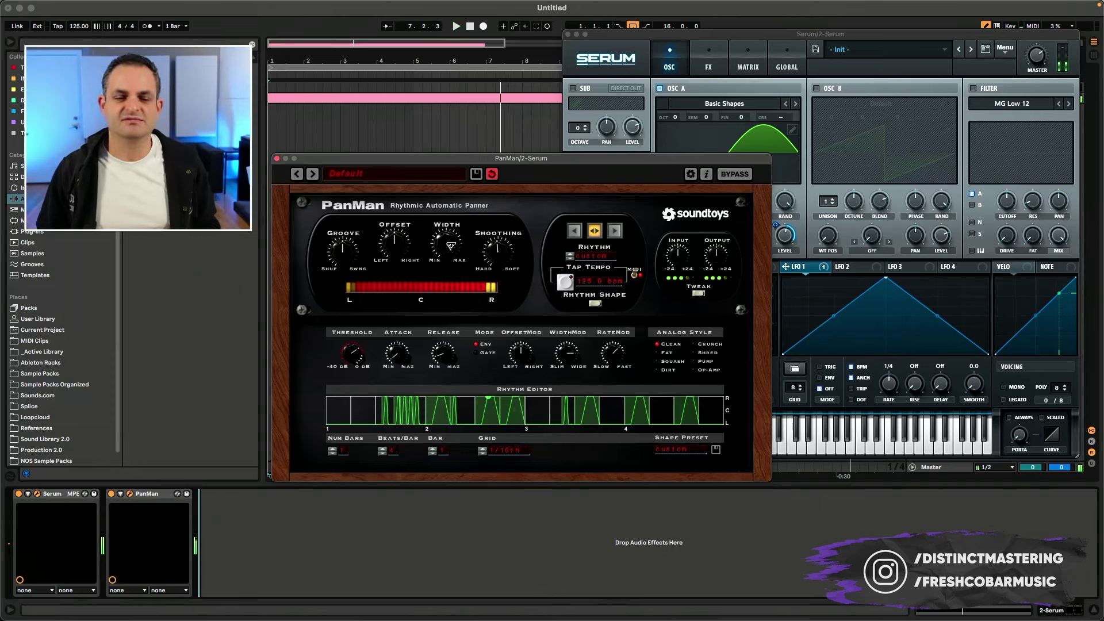
# Replace the custom shape with the dotted 1/8 shape preset and start playback
pyautogui.click(677, 449)
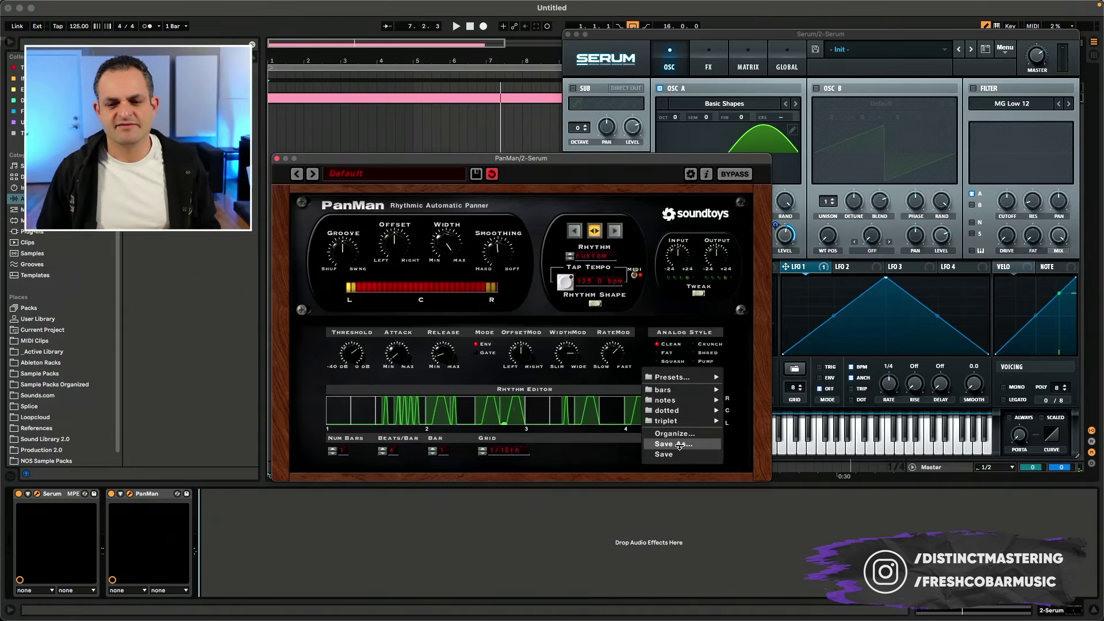
pyautogui.moveTo(649, 410)
pyautogui.click(749, 405)
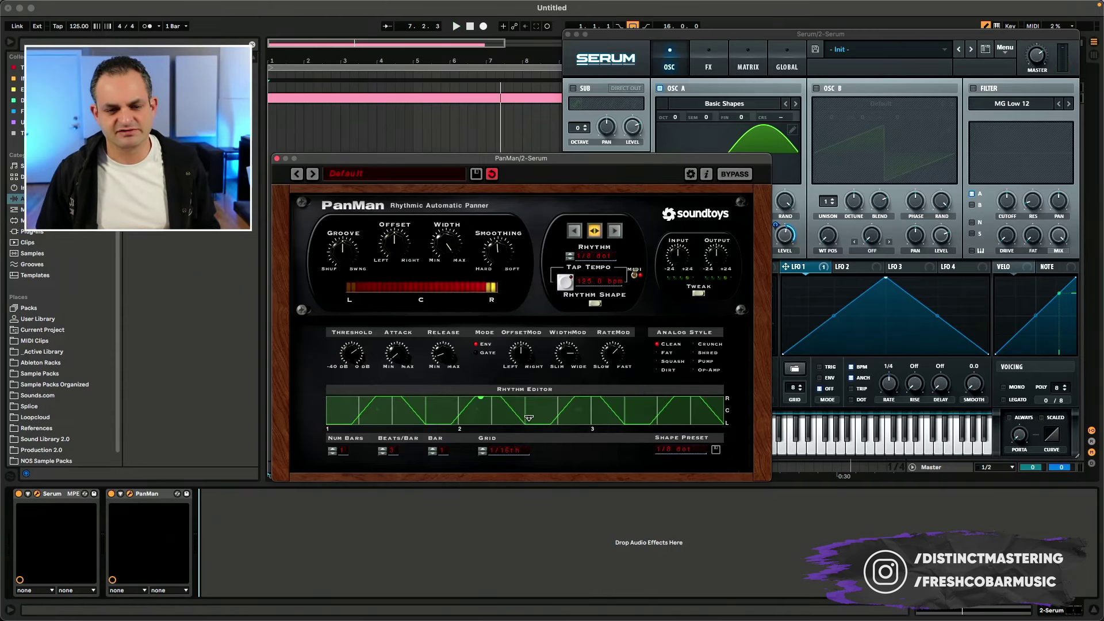
pyautogui.press('space')
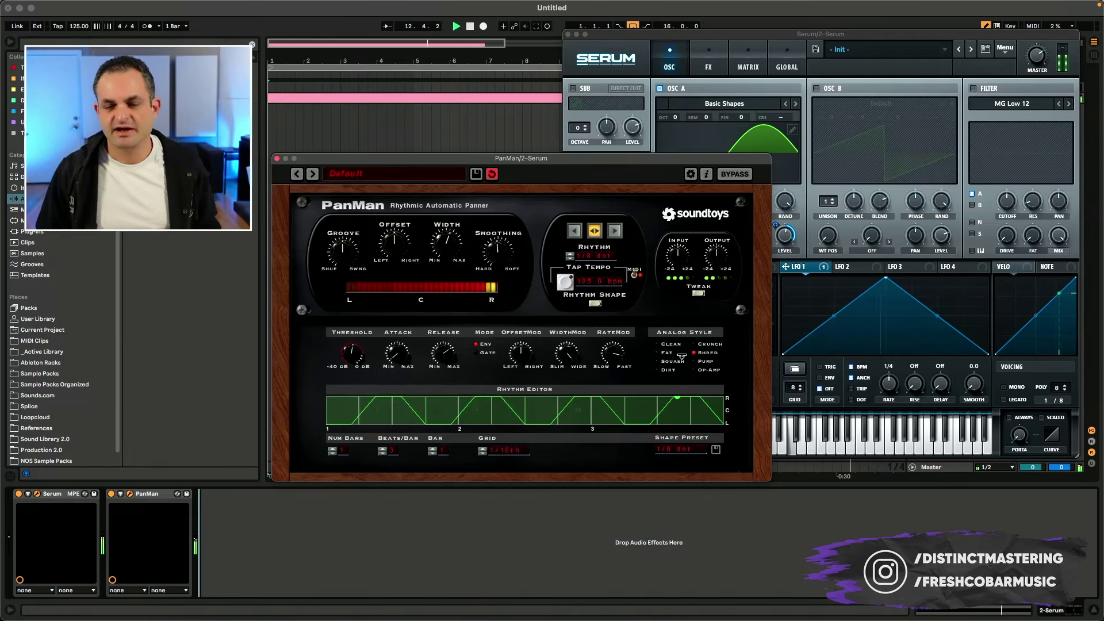
# Switch the modulation mode to Ping-Pong and leave the trigger filter's monitor off during playback
pyautogui.press('space')
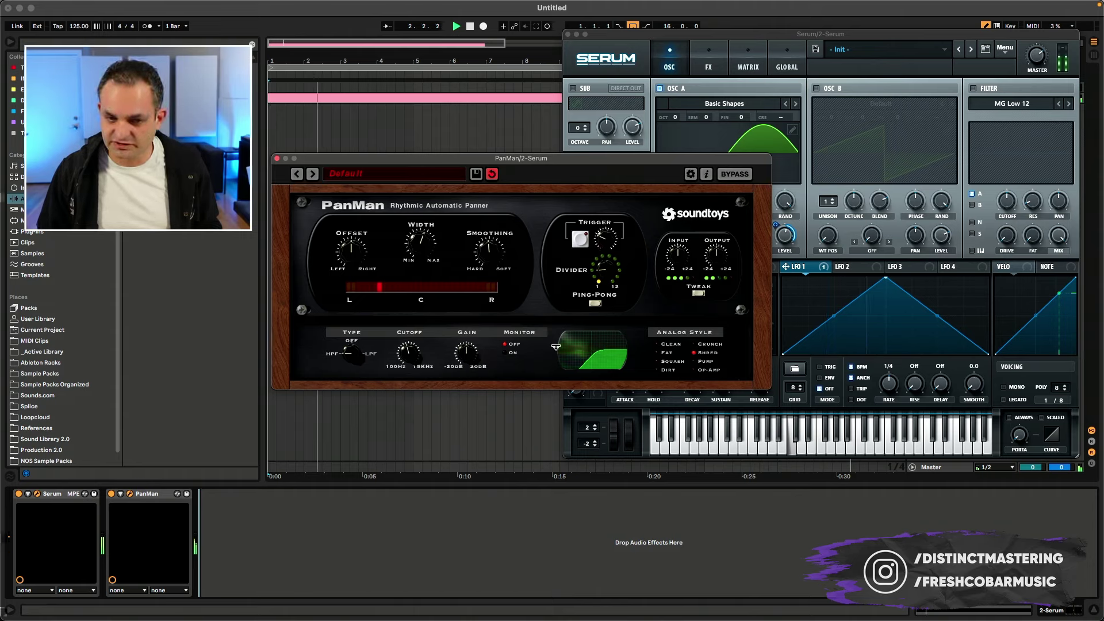
pyautogui.click(509, 345)
pyautogui.click(507, 344)
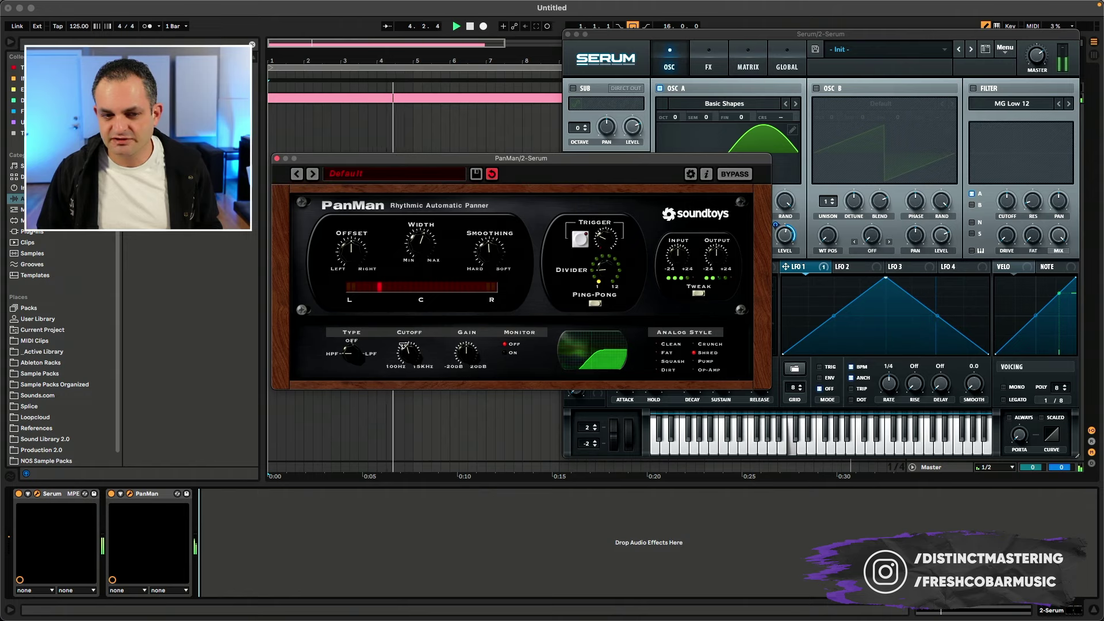
# Set the trigger filter type to LPF, lower its cutoff, and audition it with the monitor on before turning the monitor off
pyautogui.moveTo(352, 352); pyautogui.dragTo(366, 287)
pyautogui.moveTo(409, 352)
pyautogui.mouseDown()
pyautogui.moveTo(409, 377)
pyautogui.moveTo(408, 368)
pyautogui.mouseUp()
pyautogui.click(508, 353)
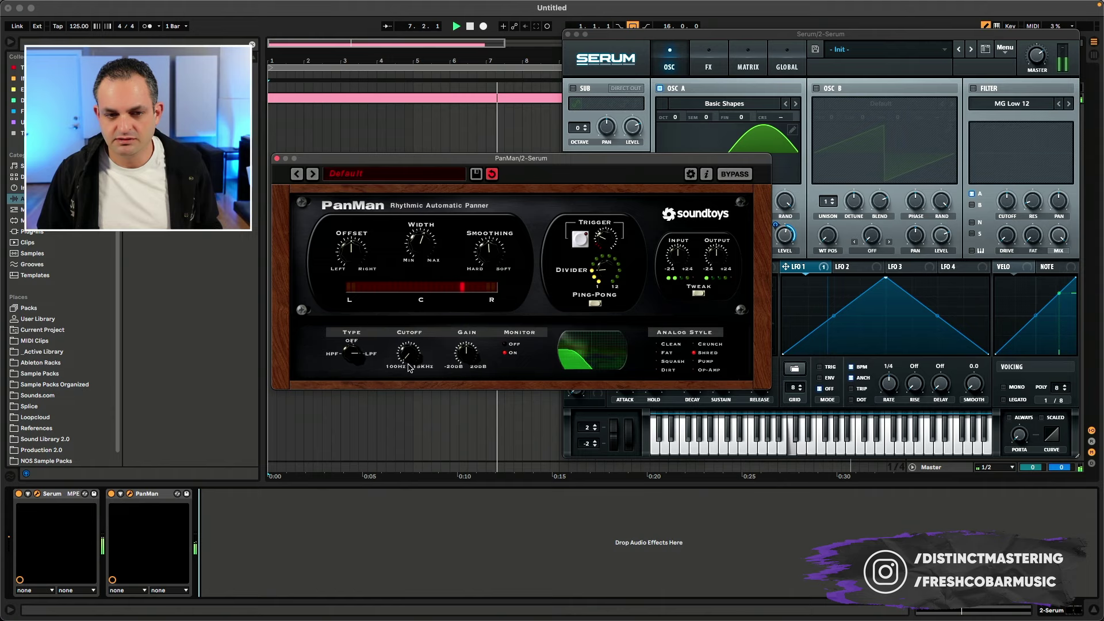
pyautogui.click(509, 343)
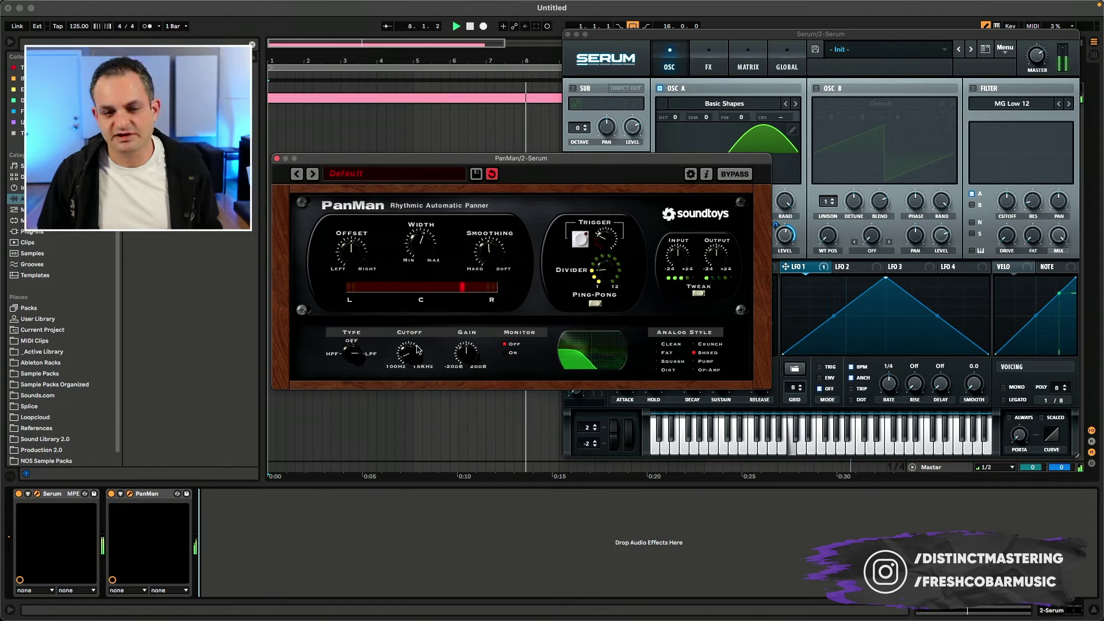
# Set the analog style to Clean, adjust the trigger filter's cutoff and change its type to HPF
pyautogui.click(670, 344)
pyautogui.moveTo(413, 363); pyautogui.dragTo(420, 328)
pyautogui.moveTo(345, 362); pyautogui.dragTo(349, 409)
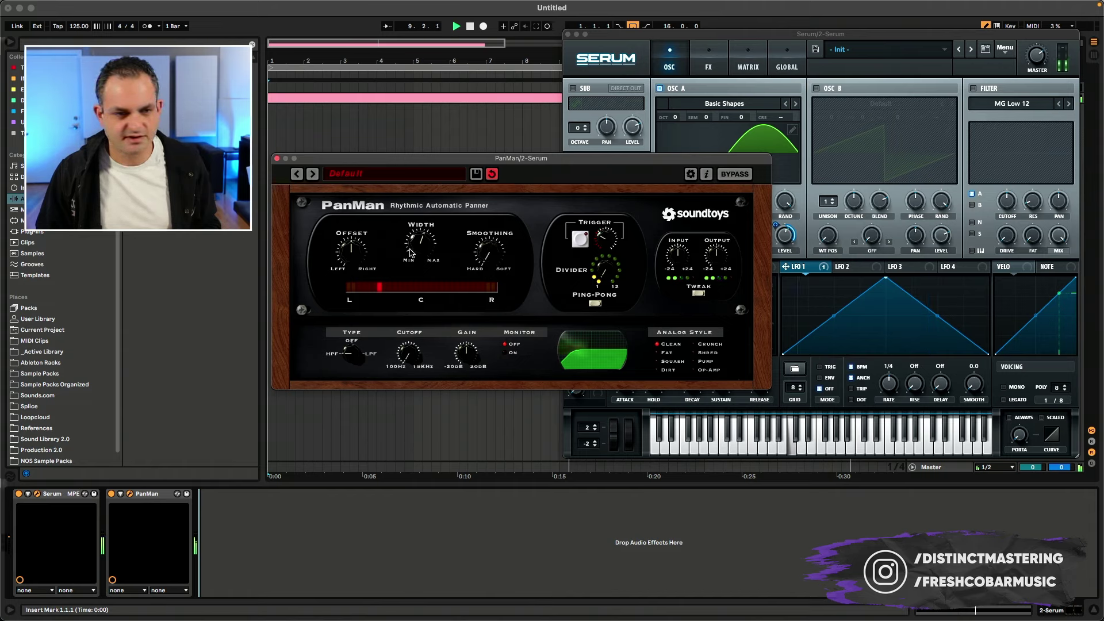
# Increase the Ping-Pong panning width and raise the trigger Divider
pyautogui.moveTo(414, 265); pyautogui.dragTo(446, 203)
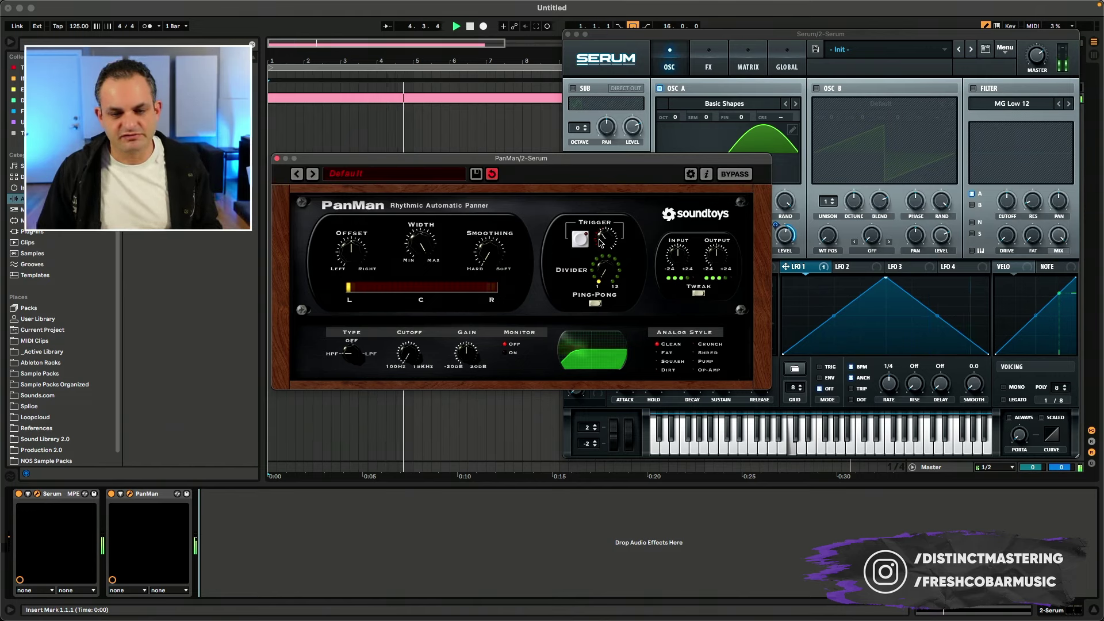
pyautogui.moveTo(603, 280); pyautogui.dragTo(603, 267)
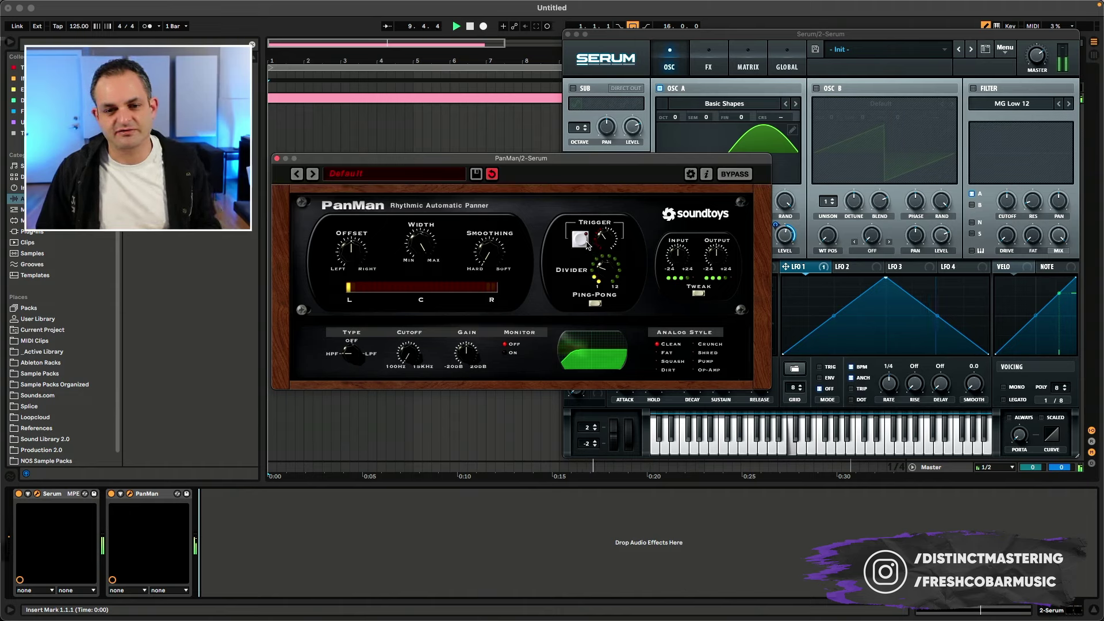
# Switch the modulation mode to Random and step the rhythm to a faster note division during playback
pyautogui.click(597, 304)
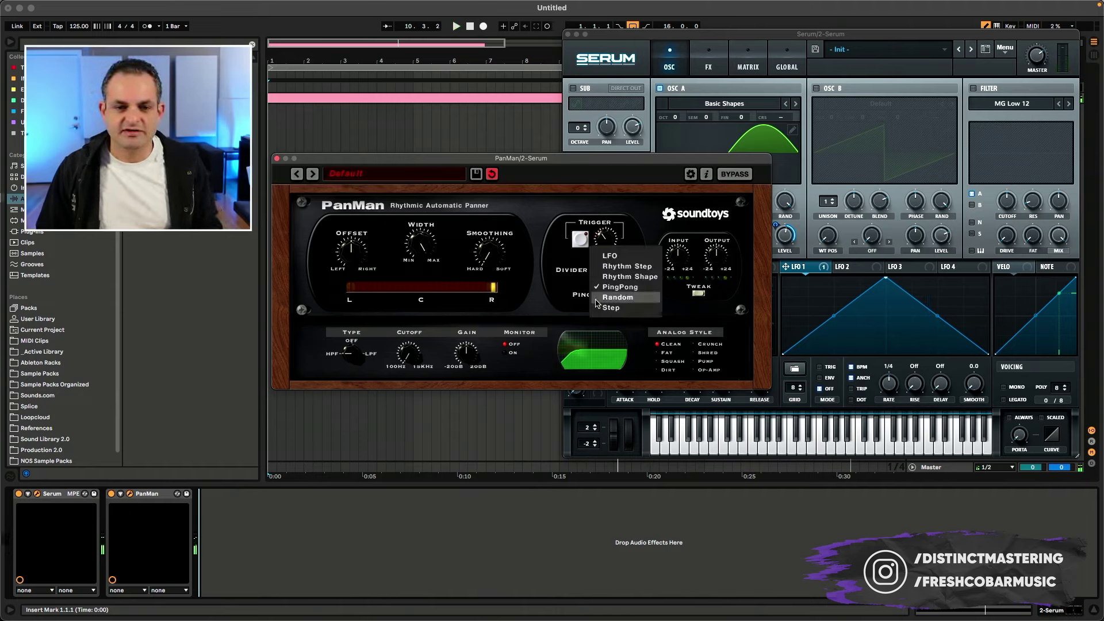
pyautogui.click(615, 297)
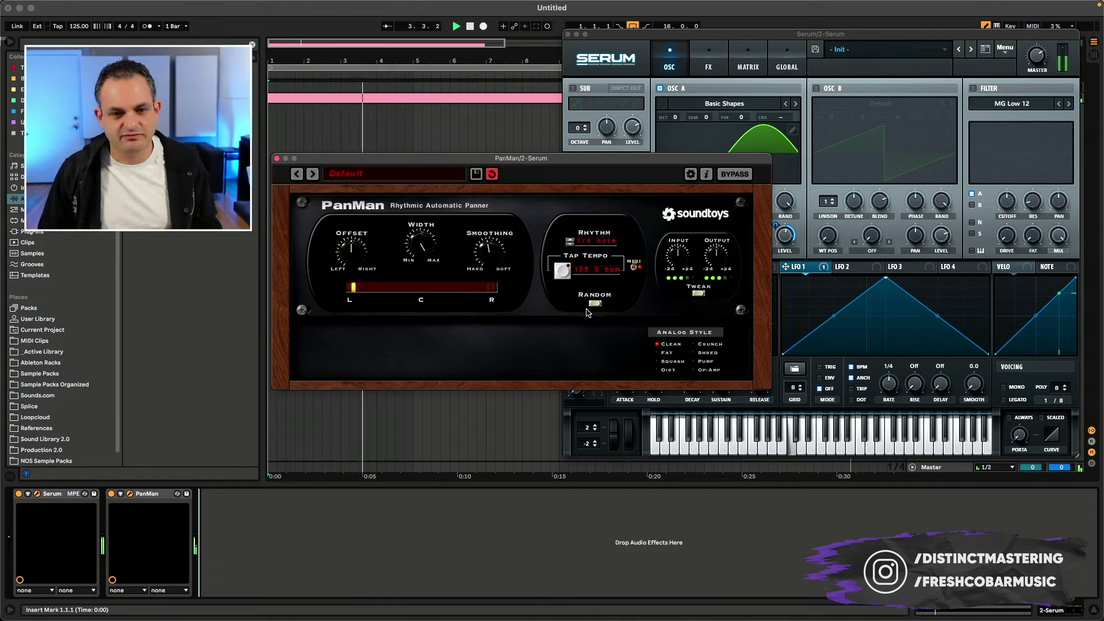
pyautogui.click(570, 242)
pyautogui.click(570, 243)
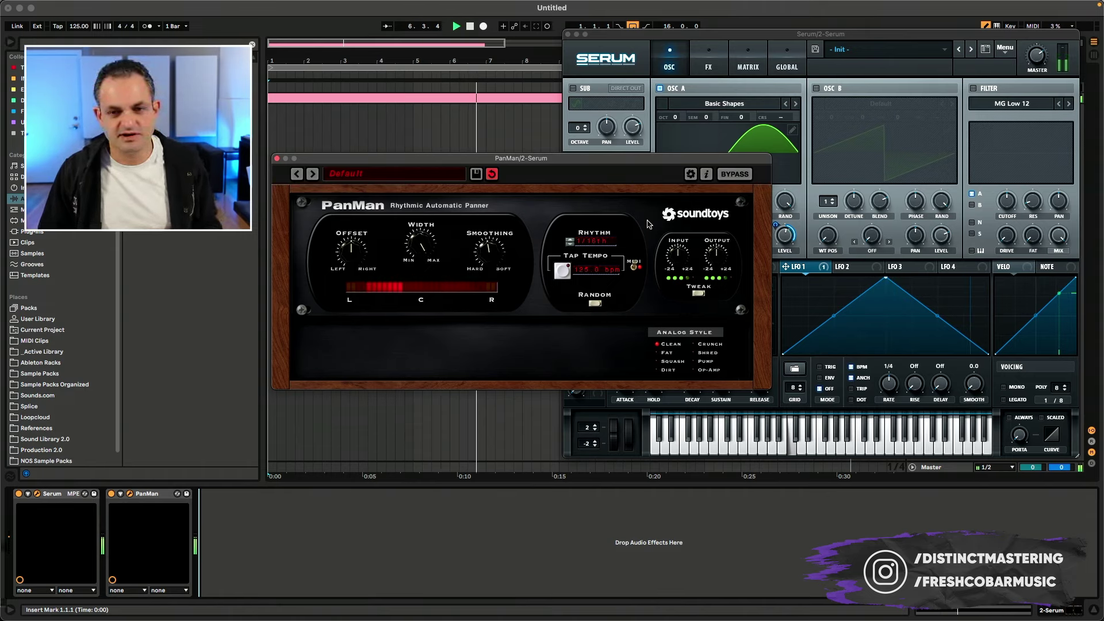
# Switch the modulation mode to Step while the track plays
pyautogui.click(594, 301)
pyautogui.click(611, 308)
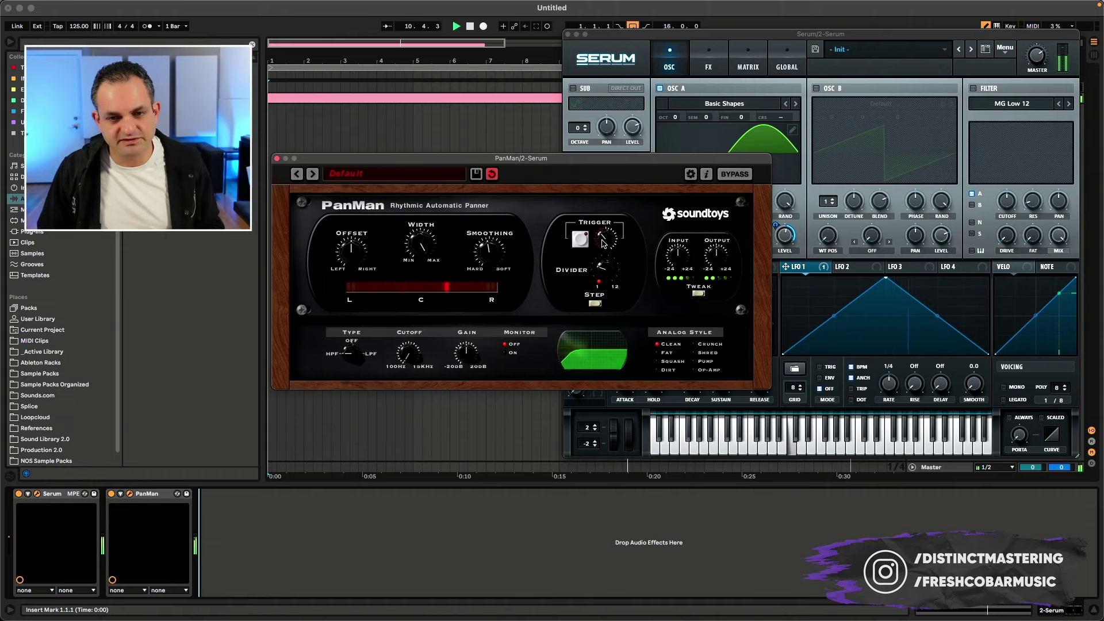
# Reselect the Step modulation mode in PanMan and adjust the trigger Divider during playback
pyautogui.click(597, 304)
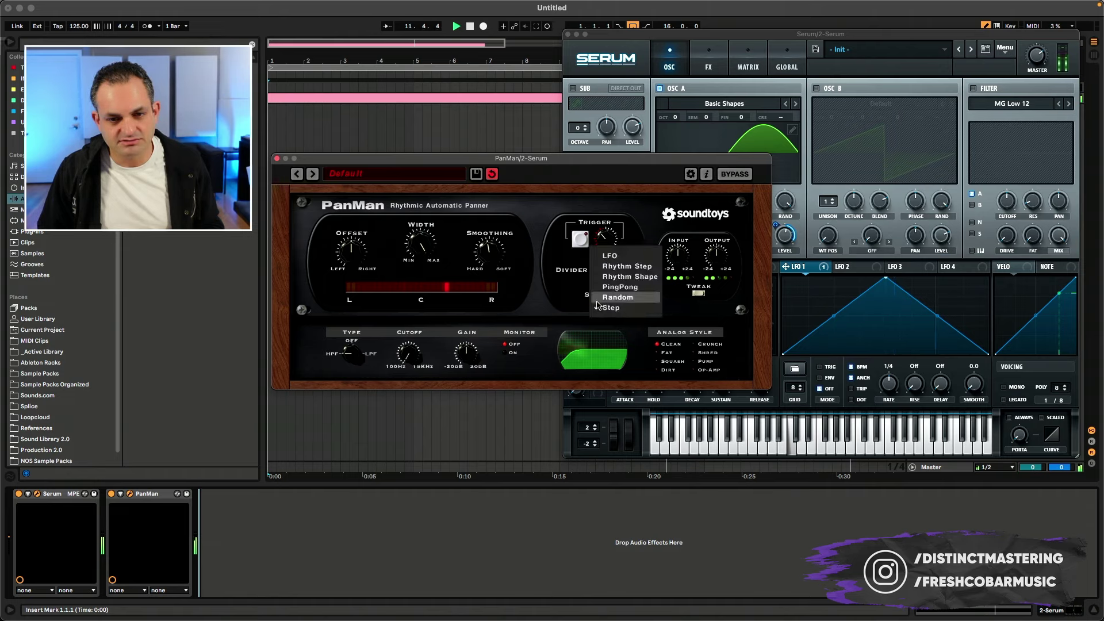
pyautogui.click(604, 308)
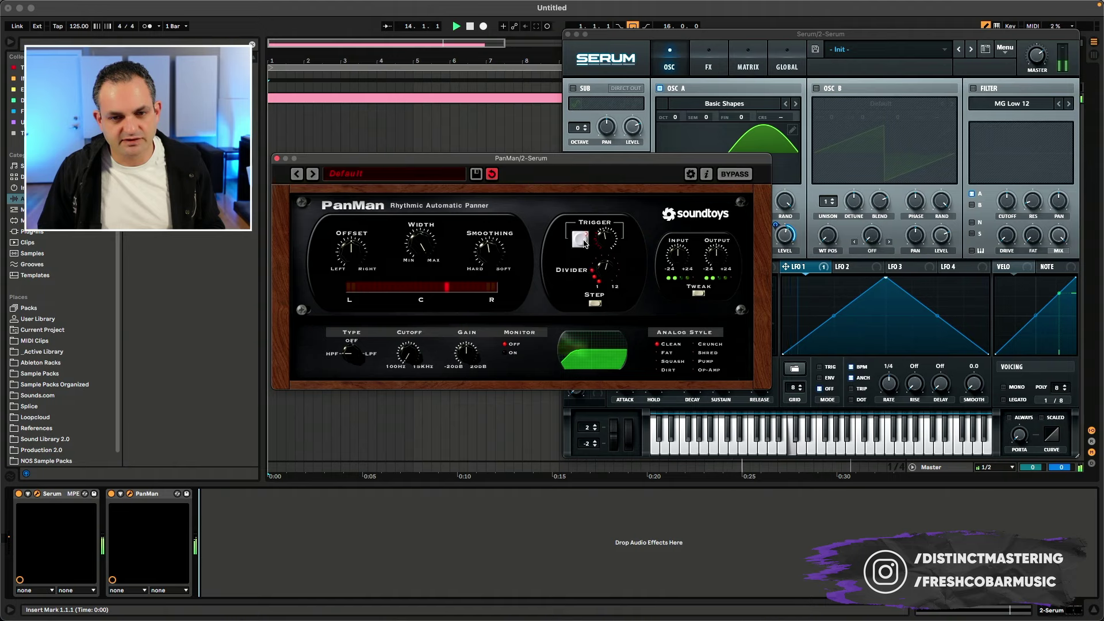
pyautogui.moveTo(605, 269); pyautogui.dragTo(596, 289)
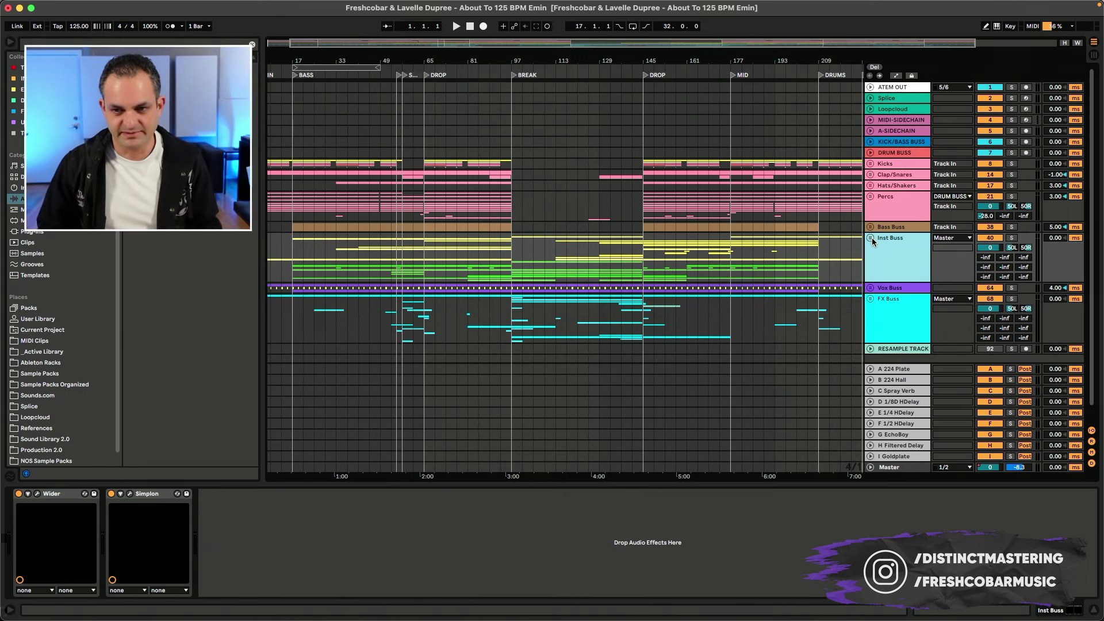
# In the About To 125 BPM project, expand the Inst Buss group and unfold the Diva Lead Toppers track
pyautogui.click(871, 237)
pyautogui.scroll(-8, 808, 244)
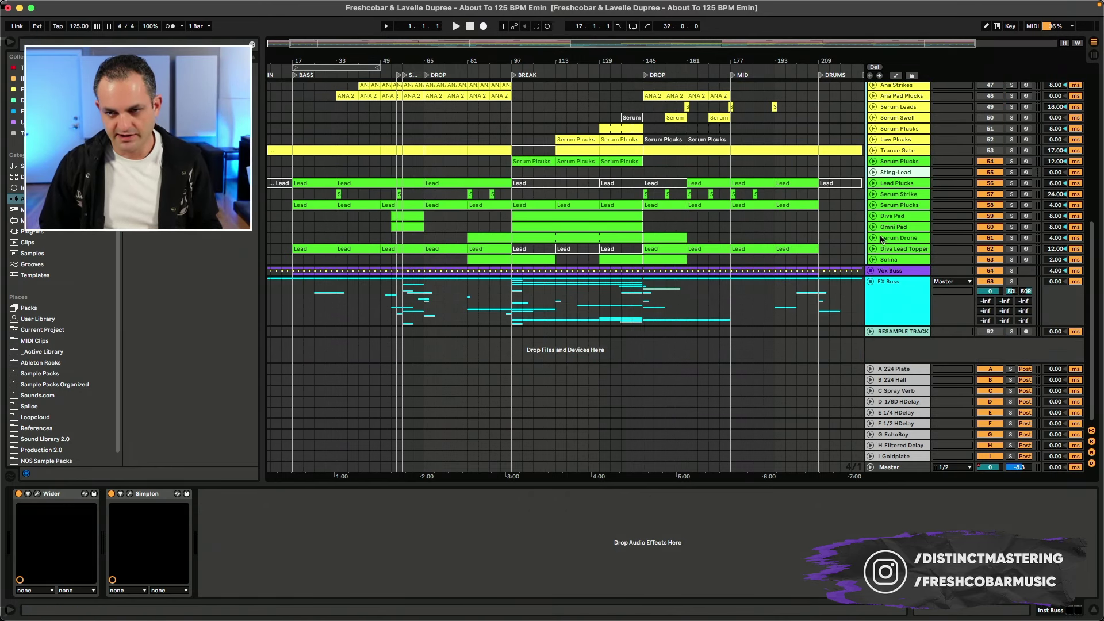
pyautogui.click(892, 260)
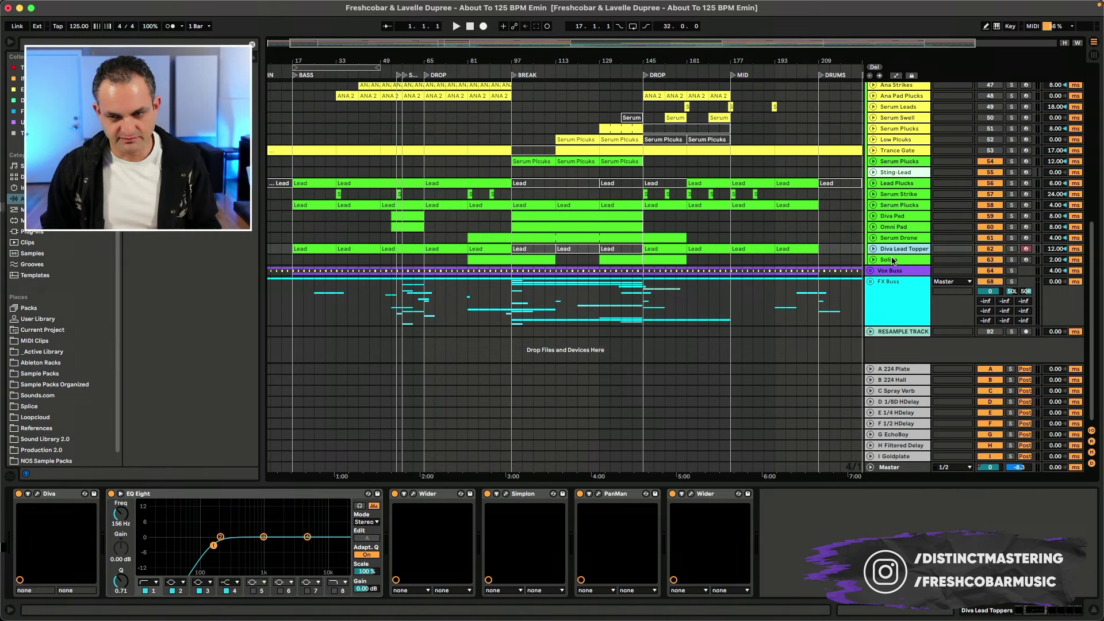
pyautogui.click(872, 249)
# Play the full mix from the first DROP at bar 65 and select the Diva Lead Toppers track
pyautogui.click(733, 270)
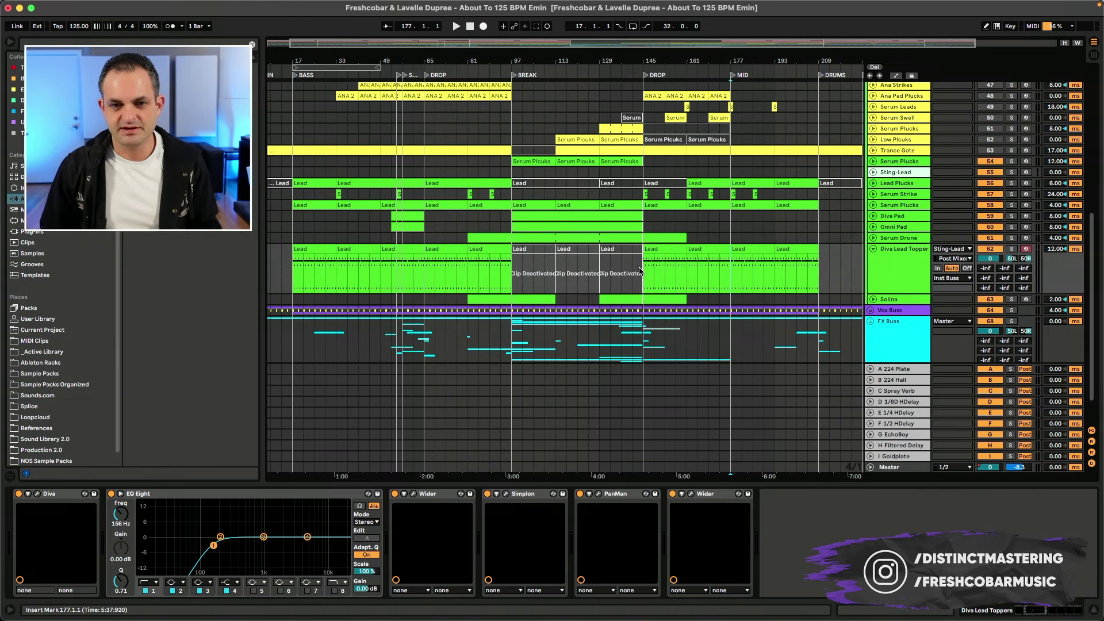
pyautogui.click(425, 268)
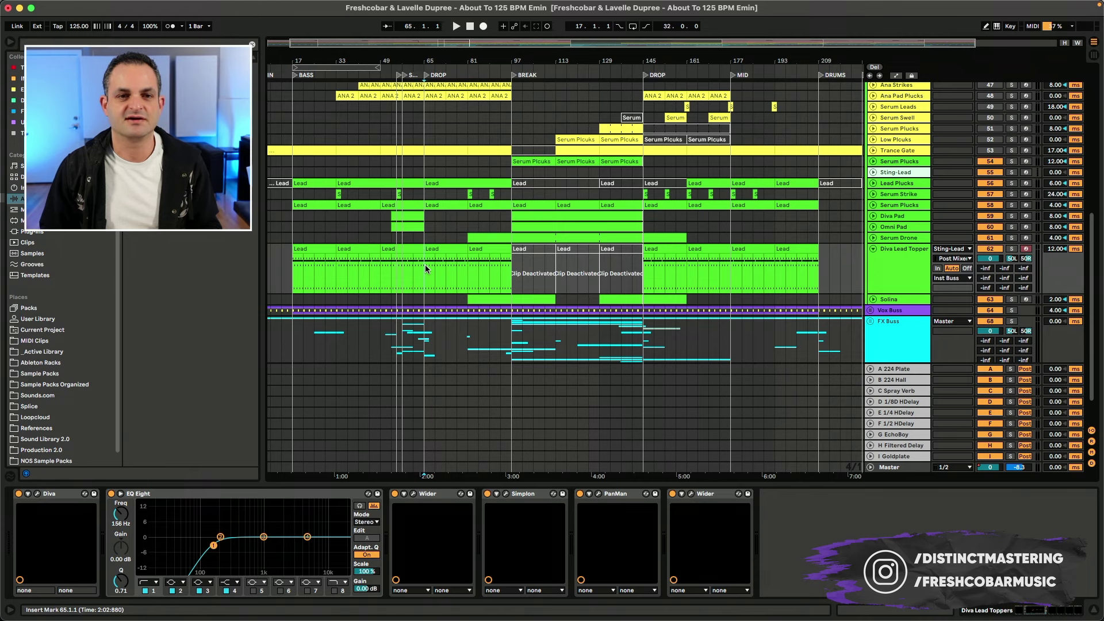
pyautogui.press('space')
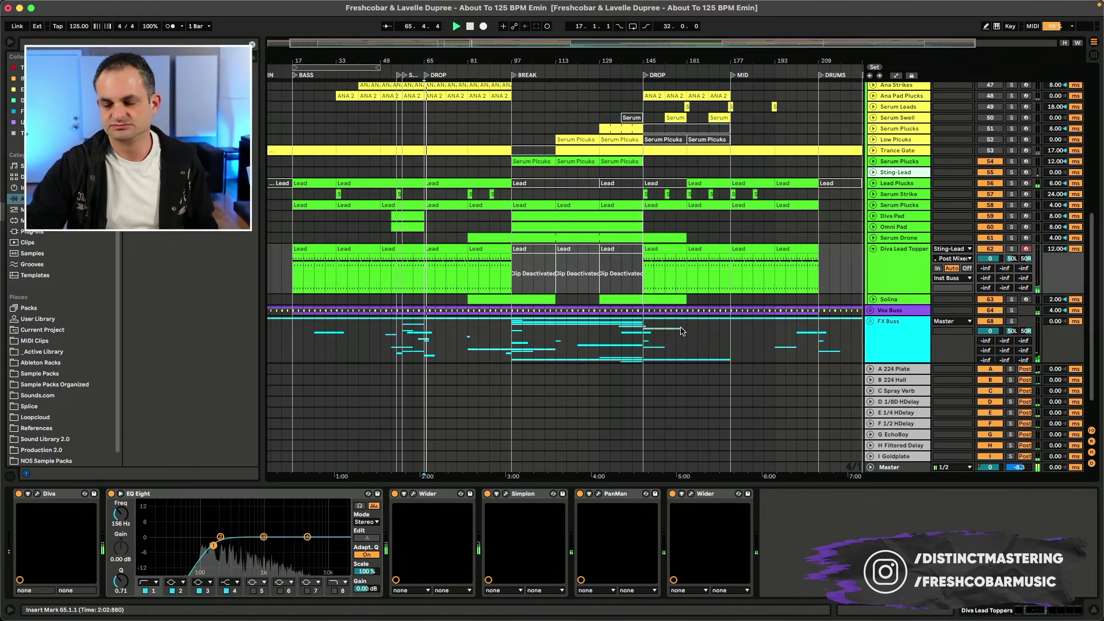
pyautogui.click(902, 260)
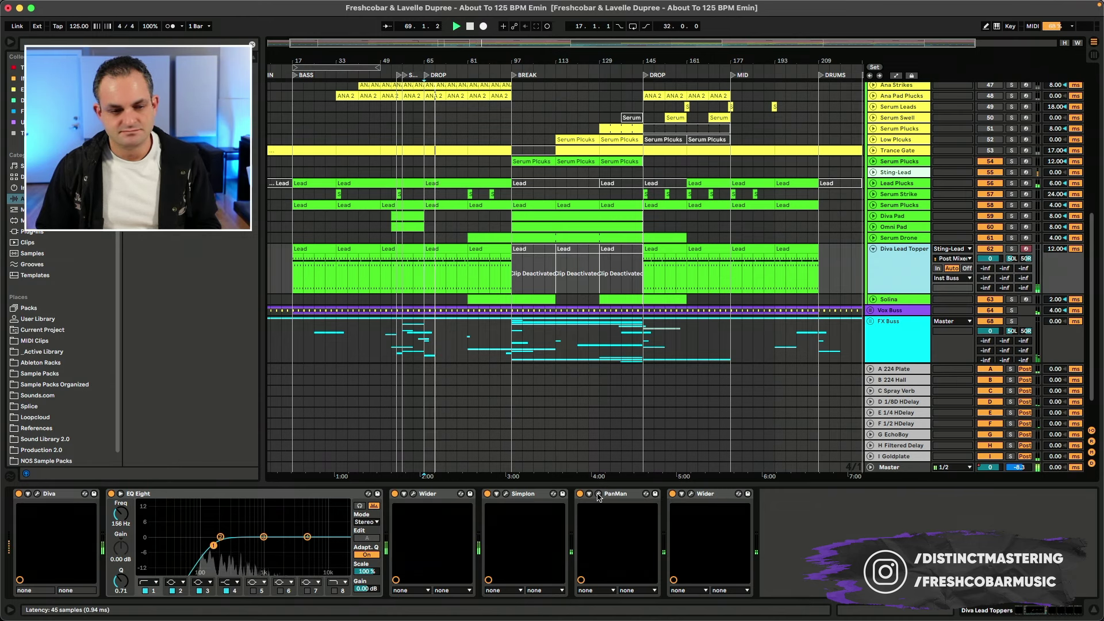
# Play from the second DROP at bar 145, switching the Diva Lead Toppers solo off and on to compare it with the full mix
pyautogui.click(1011, 248)
pyautogui.press('space')
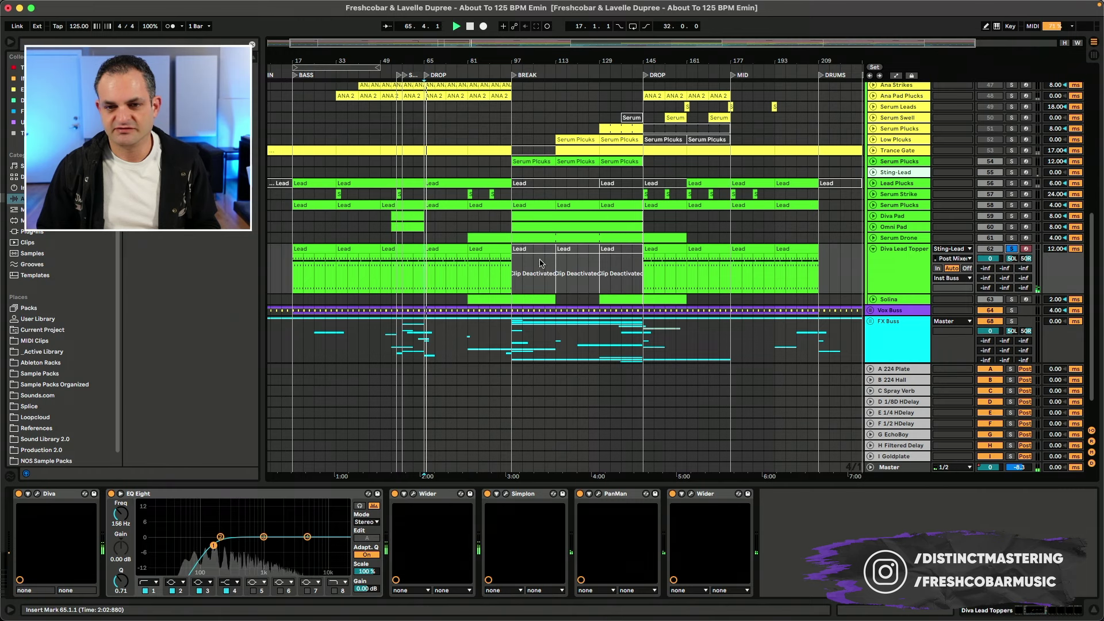
pyautogui.click(644, 271)
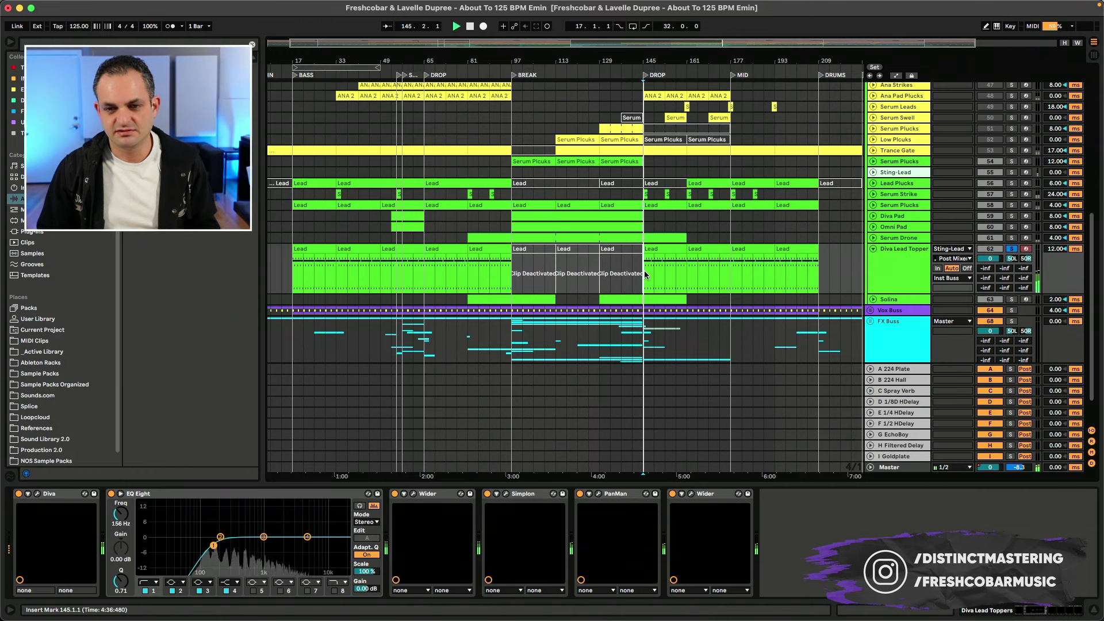
pyautogui.click(1011, 248)
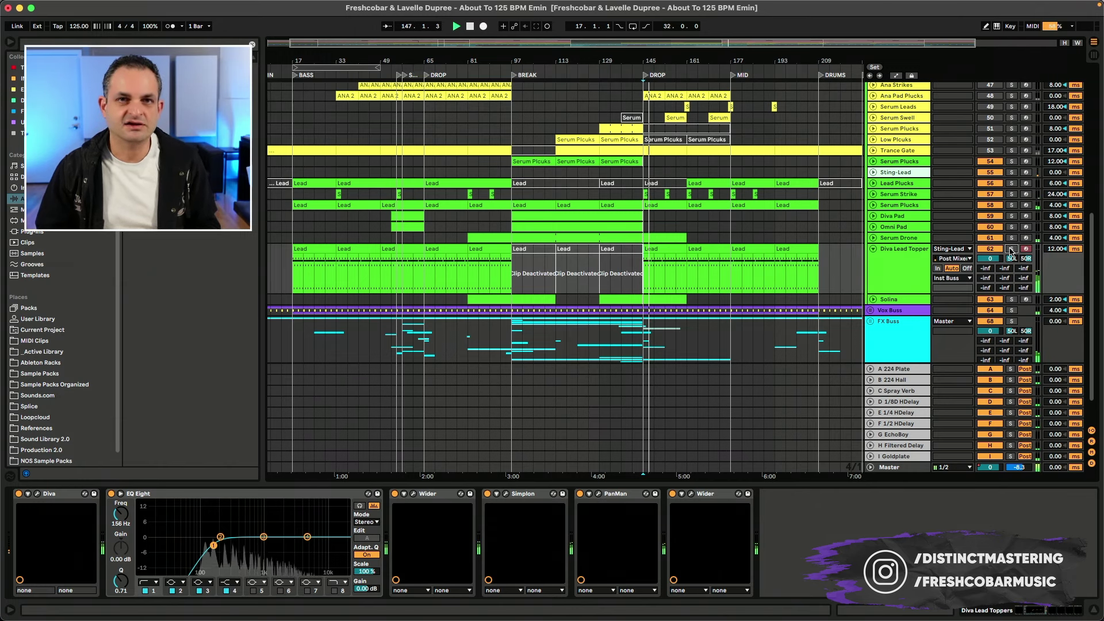
pyautogui.click(1010, 249)
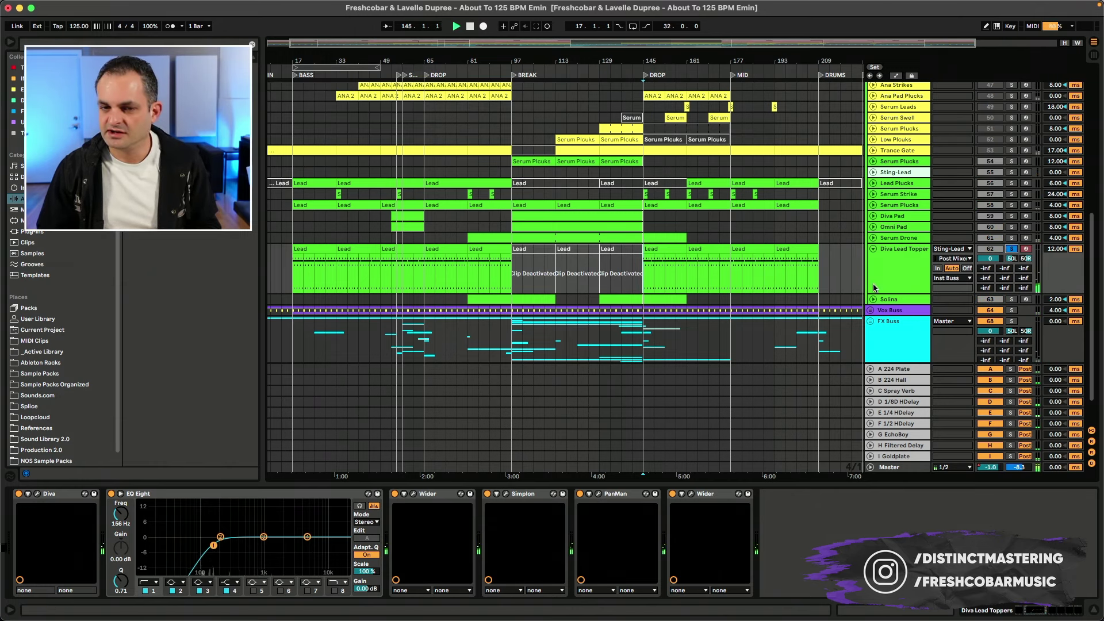
# Open PanMan on the soloed Diva Lead Toppers track and compare the sound with the effect bypassed and active
pyautogui.click(598, 494)
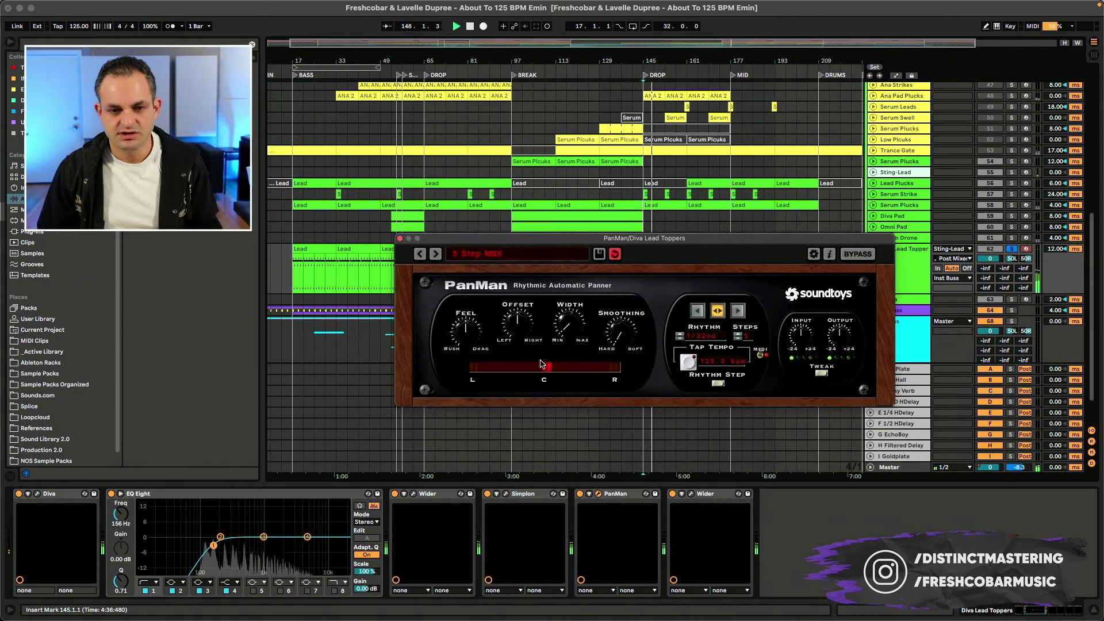
pyautogui.click(859, 253)
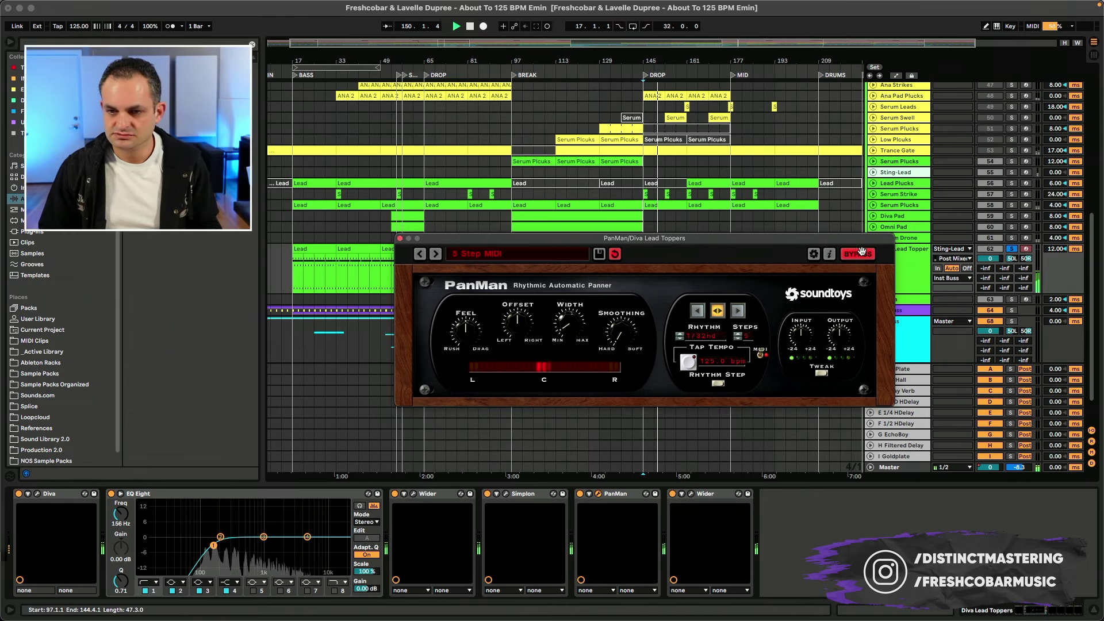
pyautogui.click(861, 254)
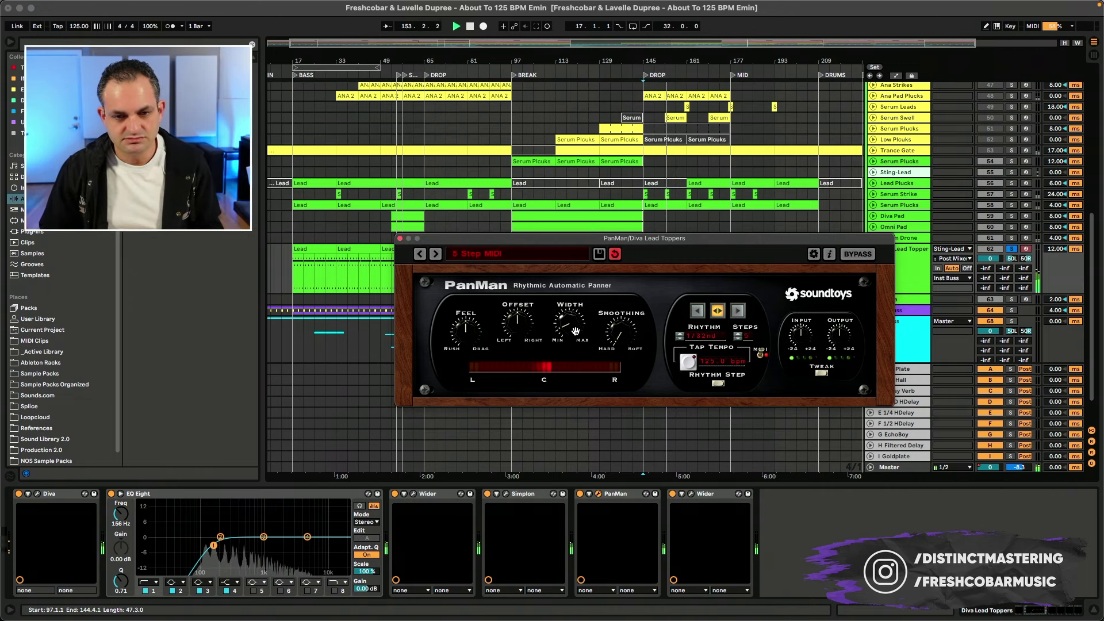
# Increase PanMan's Width and unsolo the Diva Lead Toppers track to hear the wider panning in the full mix
pyautogui.moveTo(575, 331); pyautogui.dragTo(570, 286)
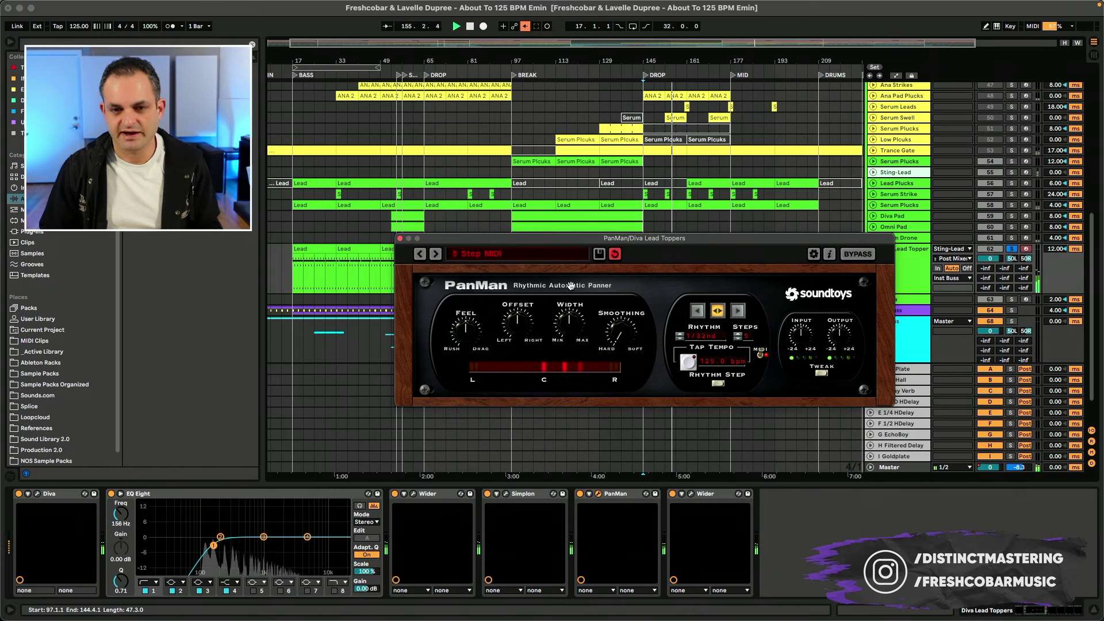
pyautogui.click(1011, 249)
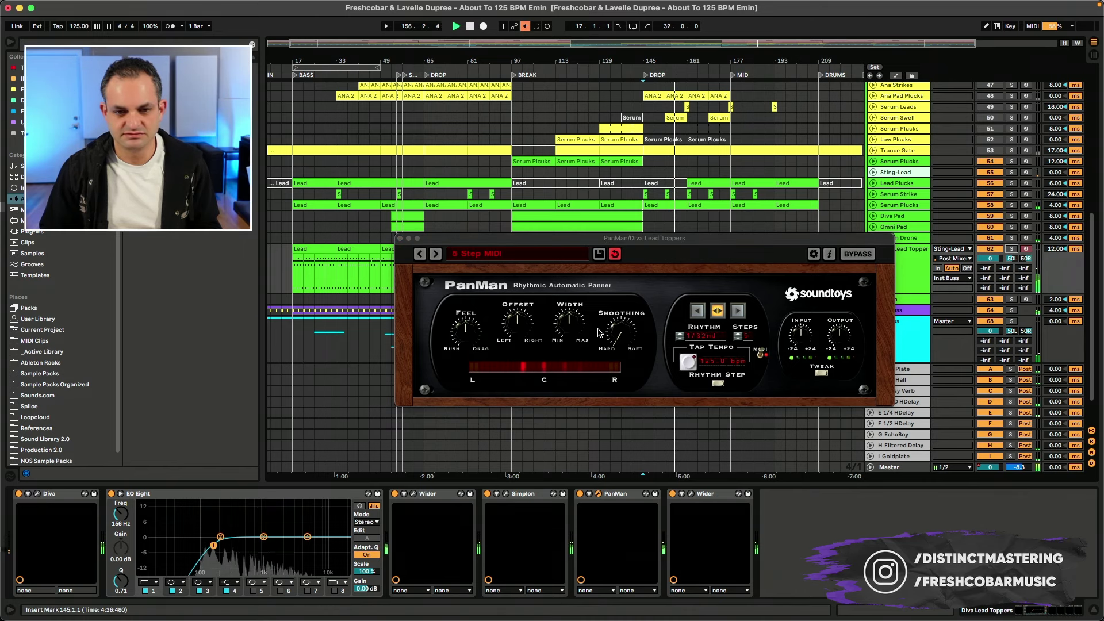
# Reduce PanMan's Width and bypass the effect while the full mix plays
pyautogui.moveTo(575, 327); pyautogui.dragTo(568, 356)
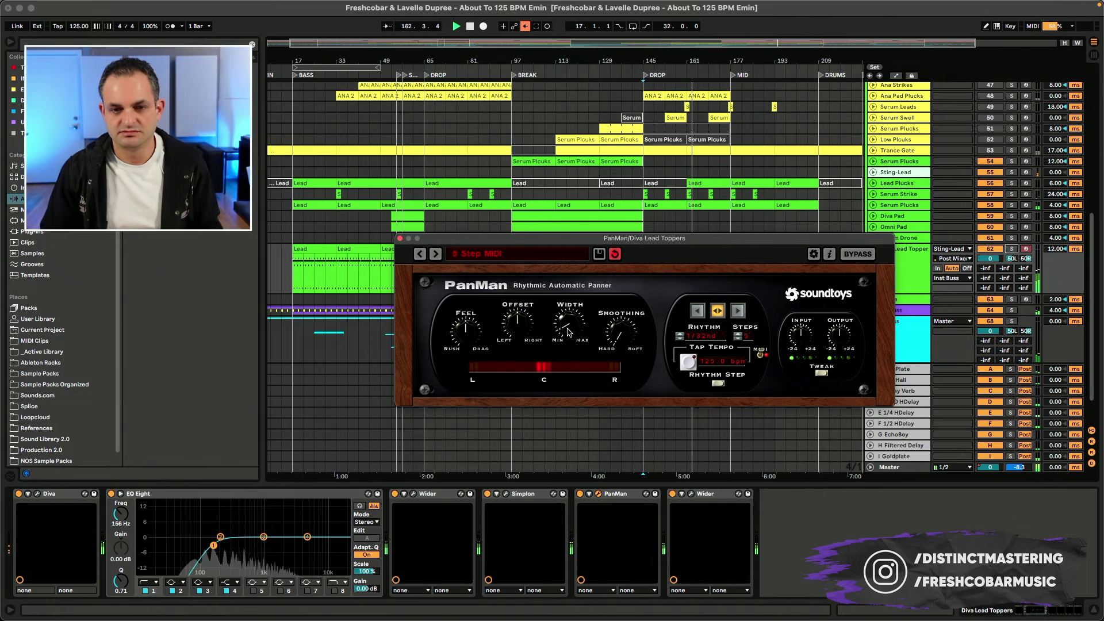
pyautogui.click(871, 254)
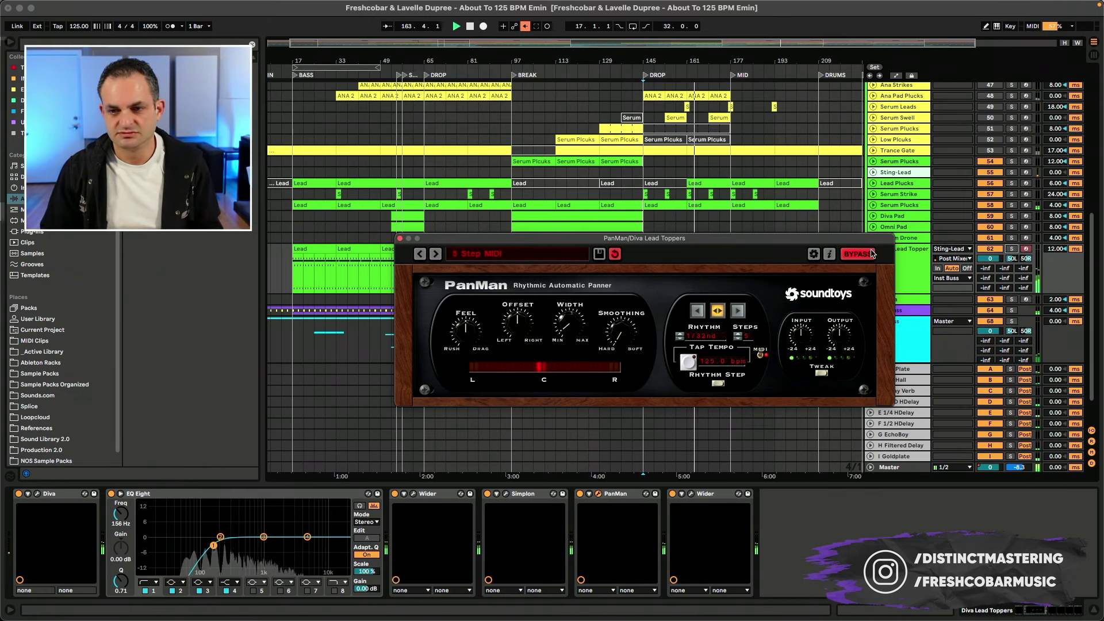